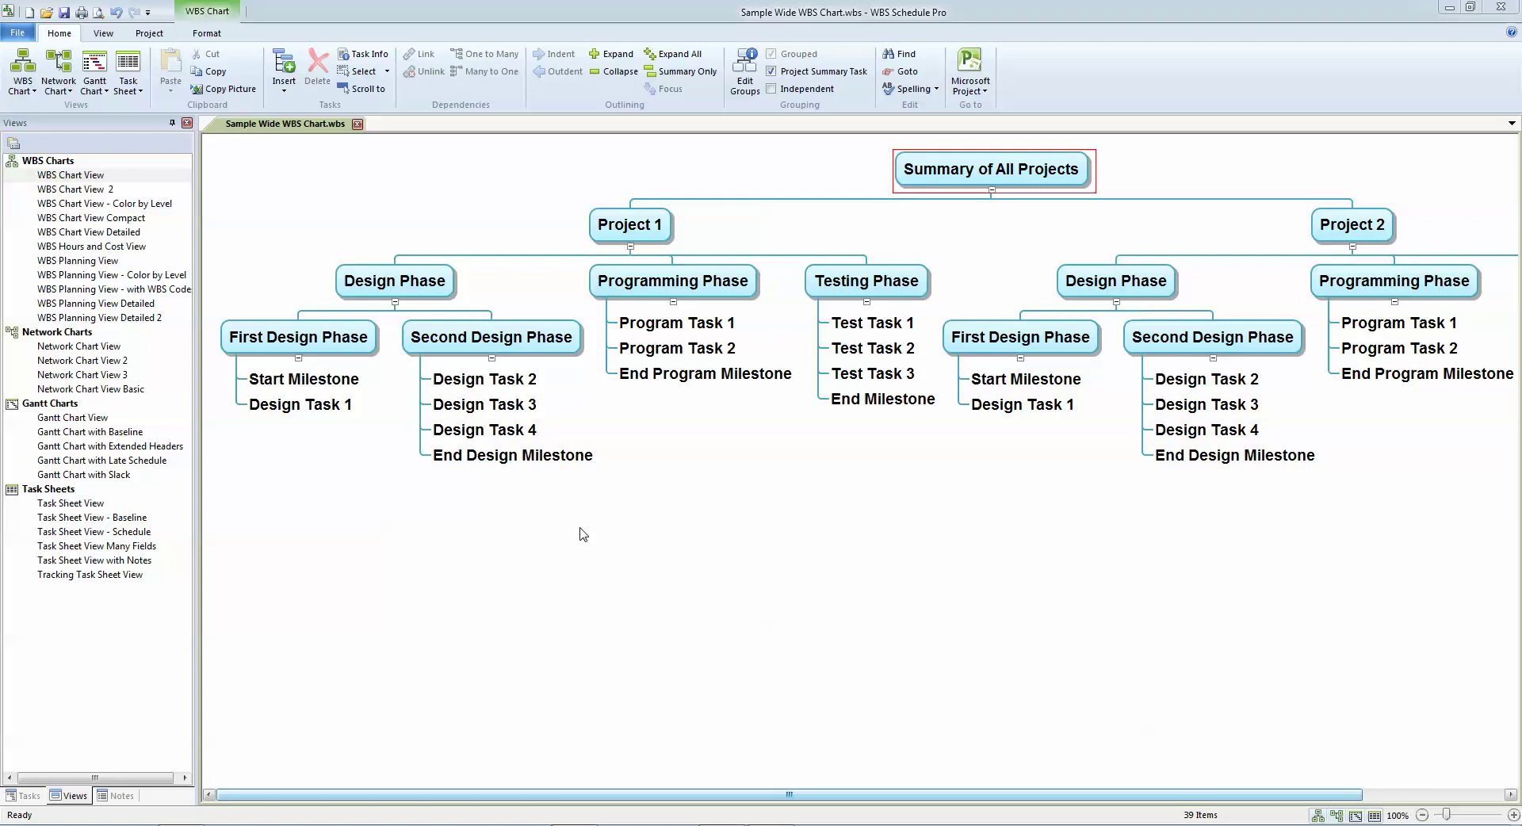
# Open the print preview showing all pages; the chart splits across two landscape pages
pyautogui.click(98, 13)
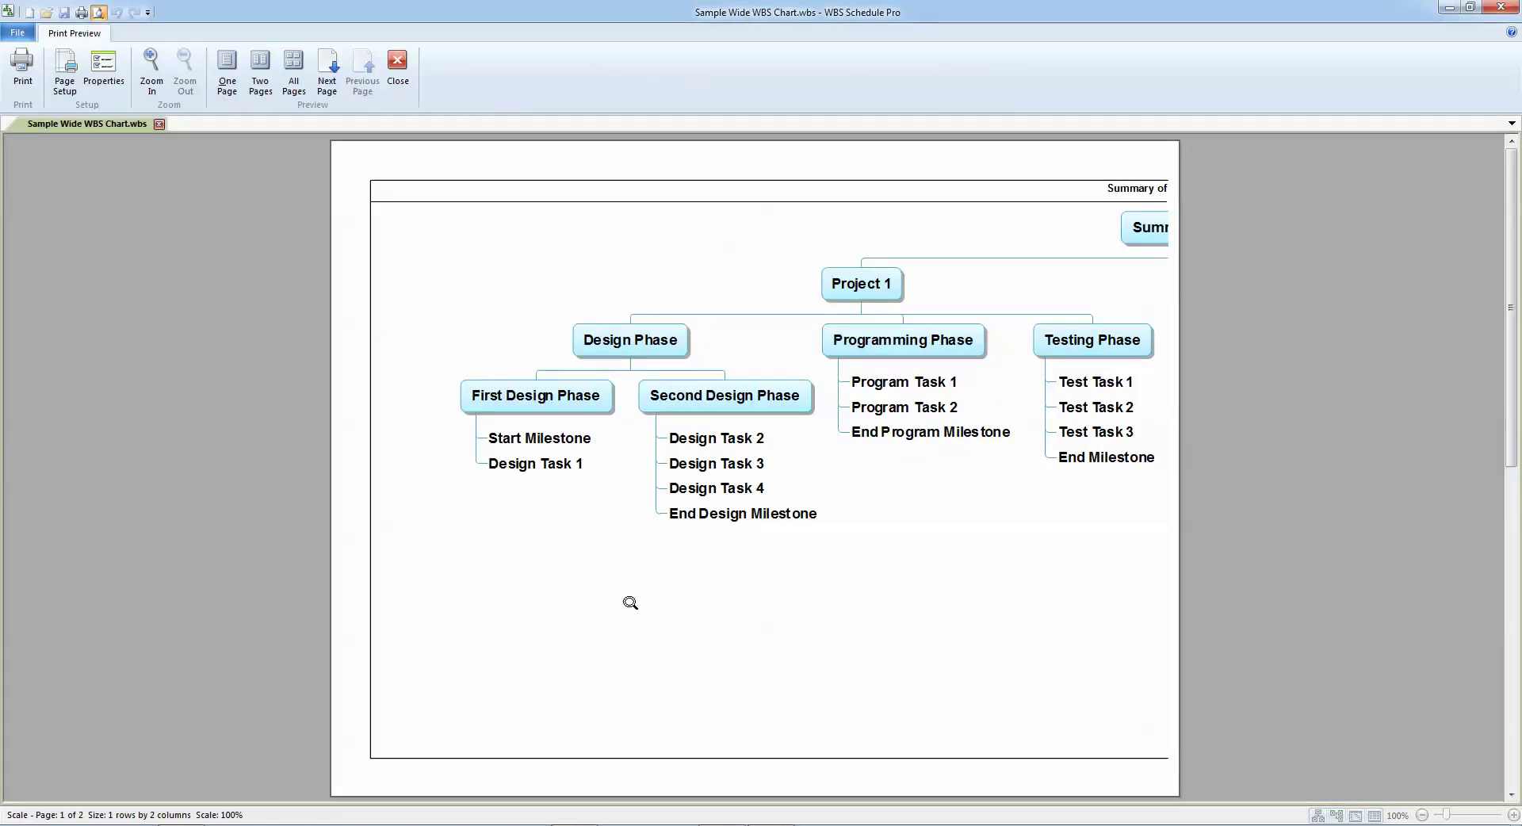
pyautogui.click(294, 69)
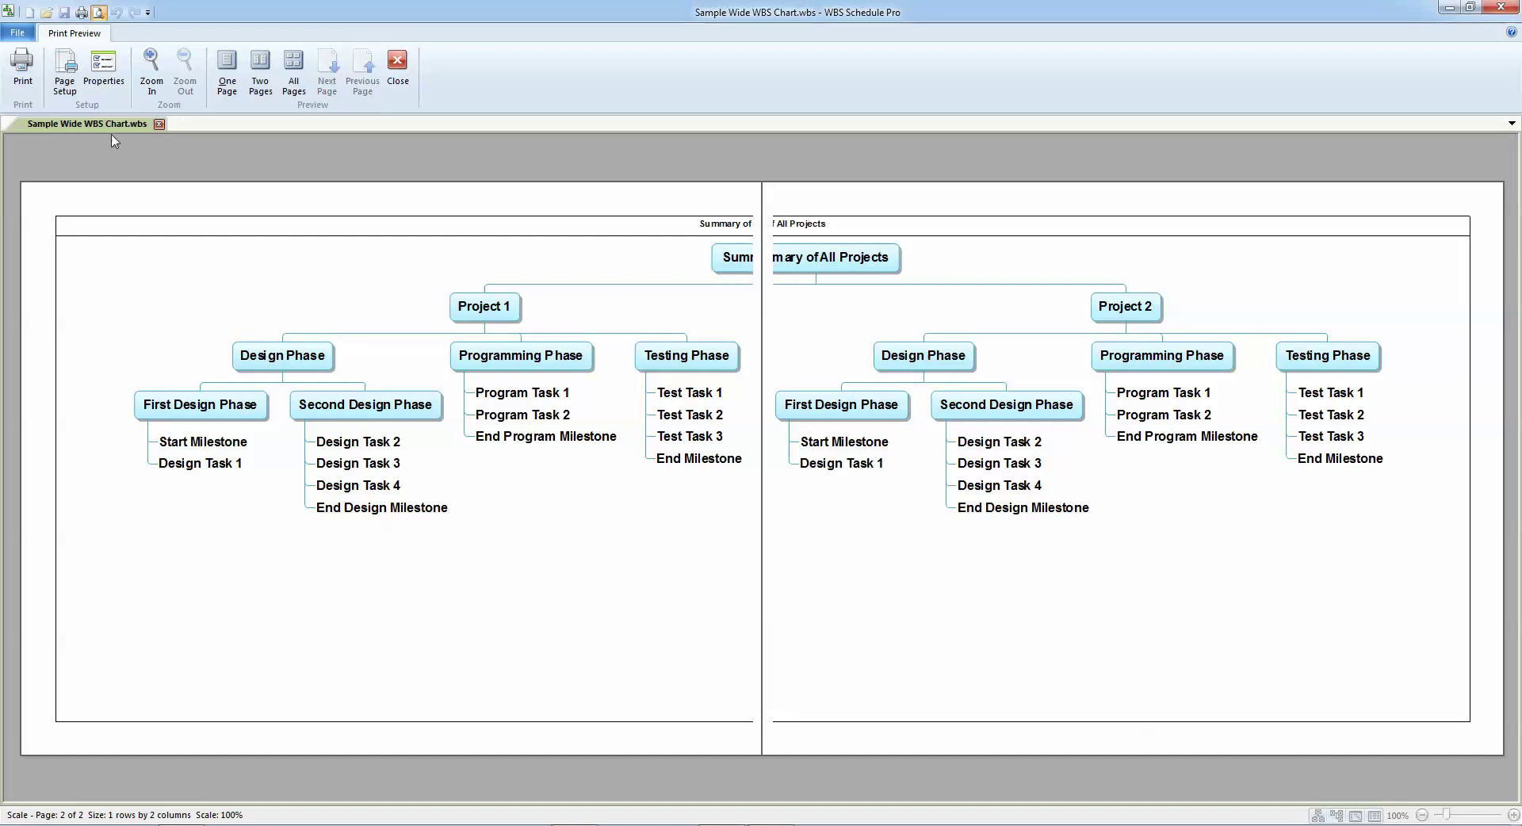
pyautogui.click(64, 68)
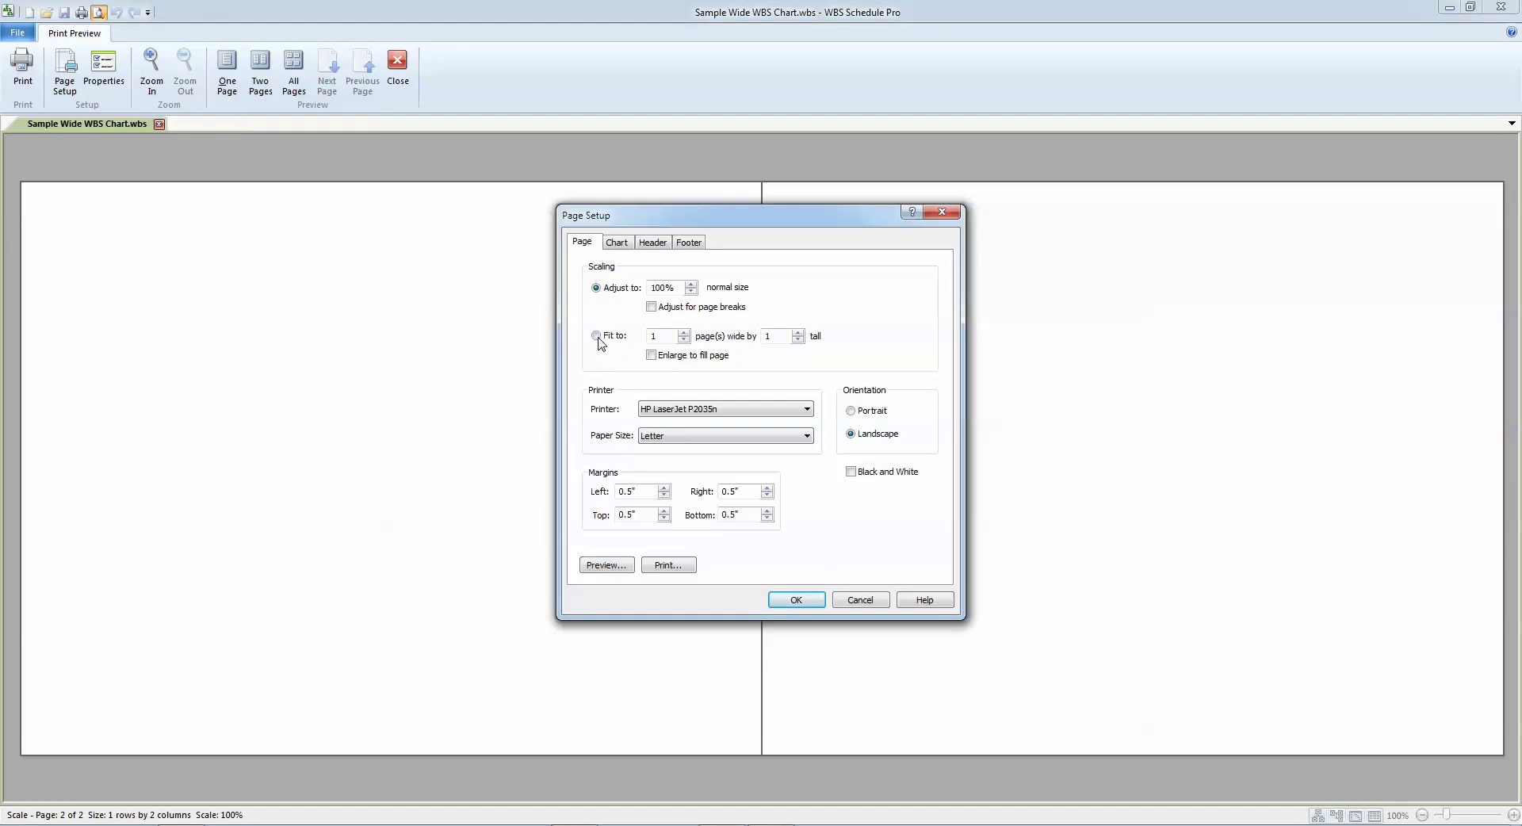
pyautogui.click(597, 337)
pyautogui.click(792, 600)
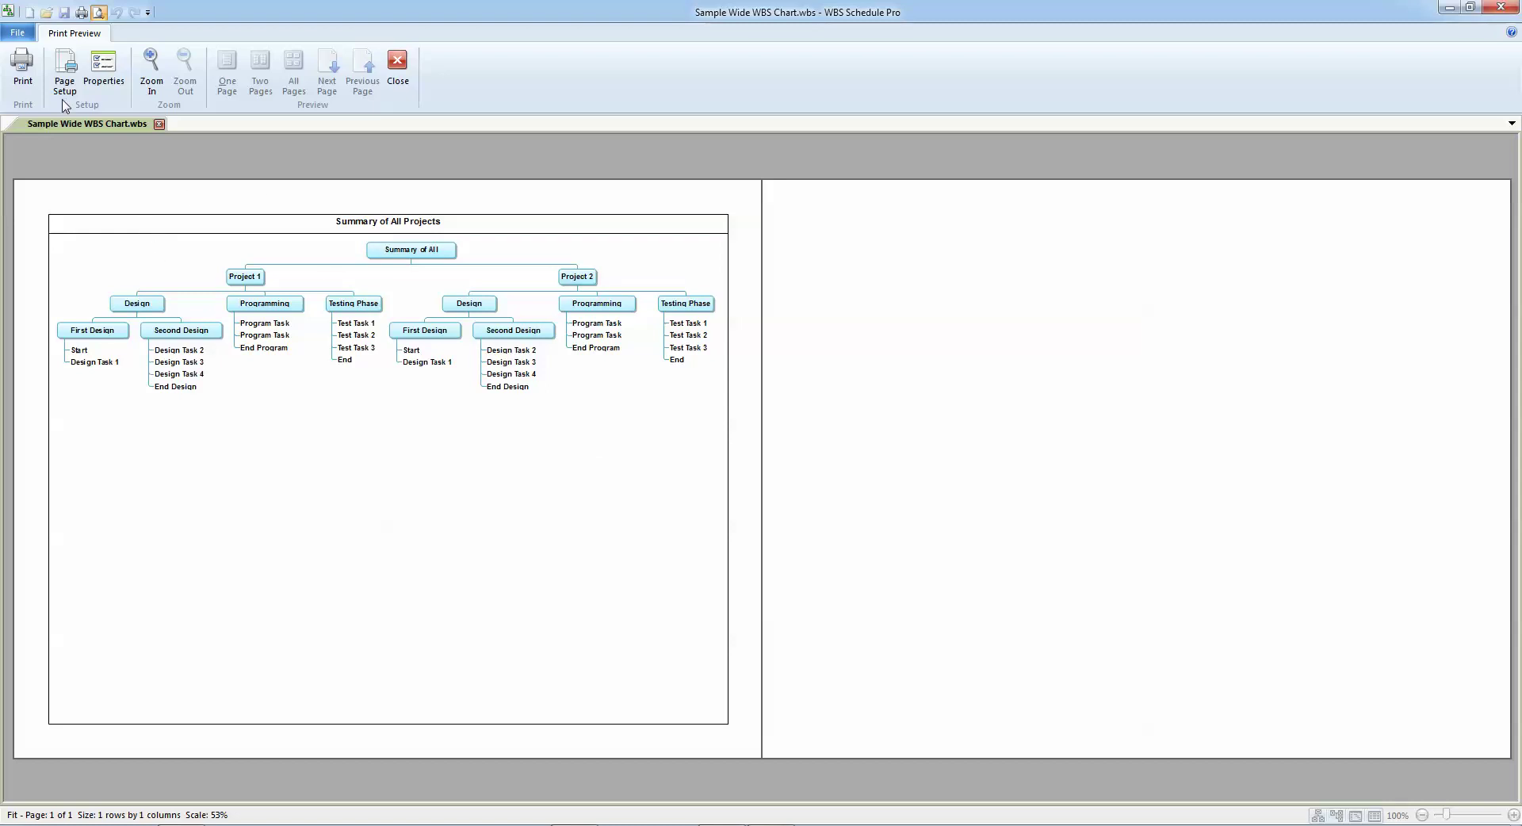
pyautogui.click(65, 70)
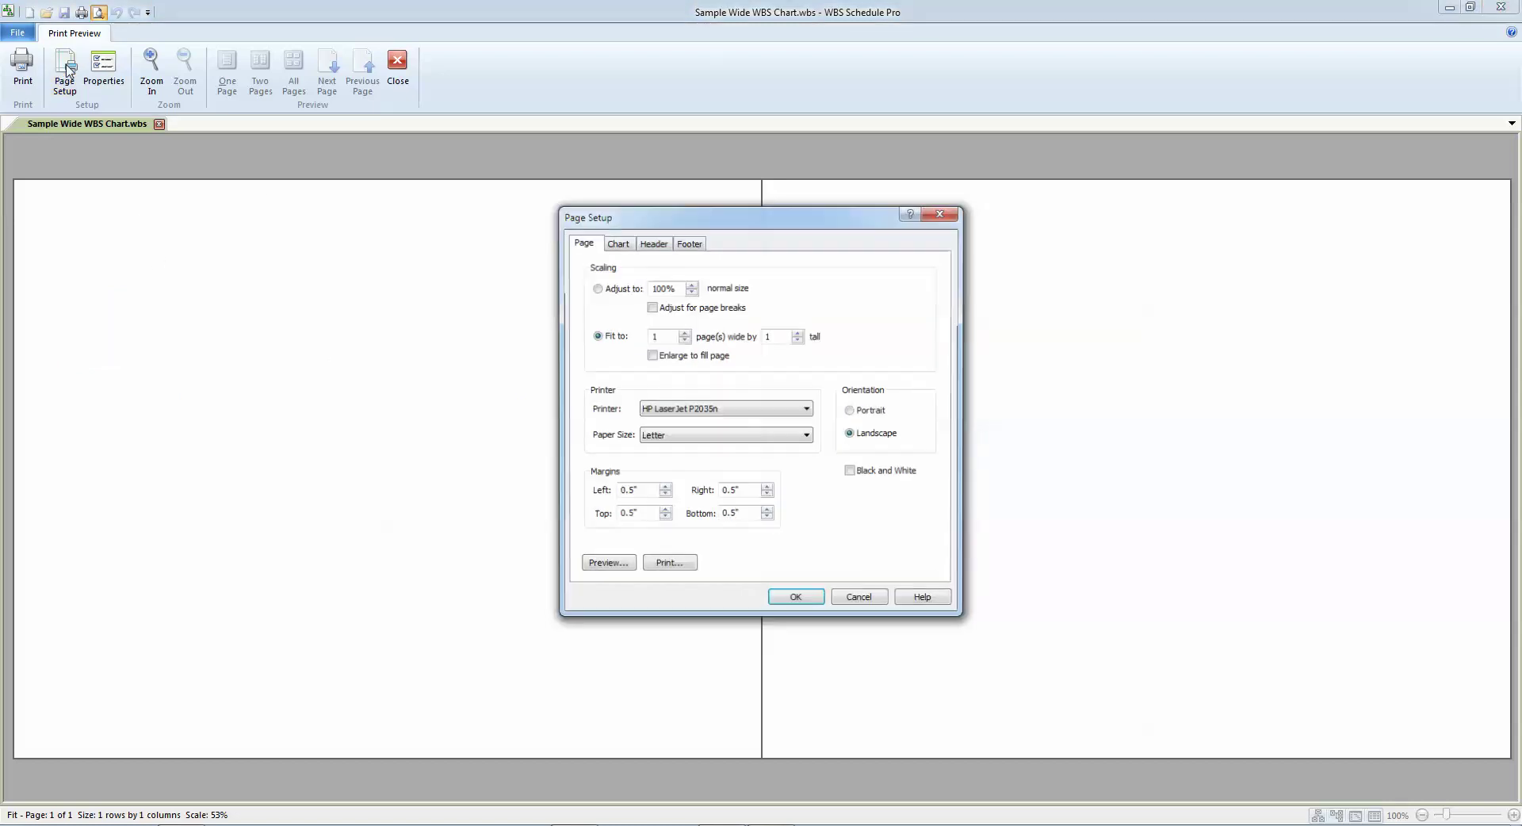
pyautogui.click(597, 289)
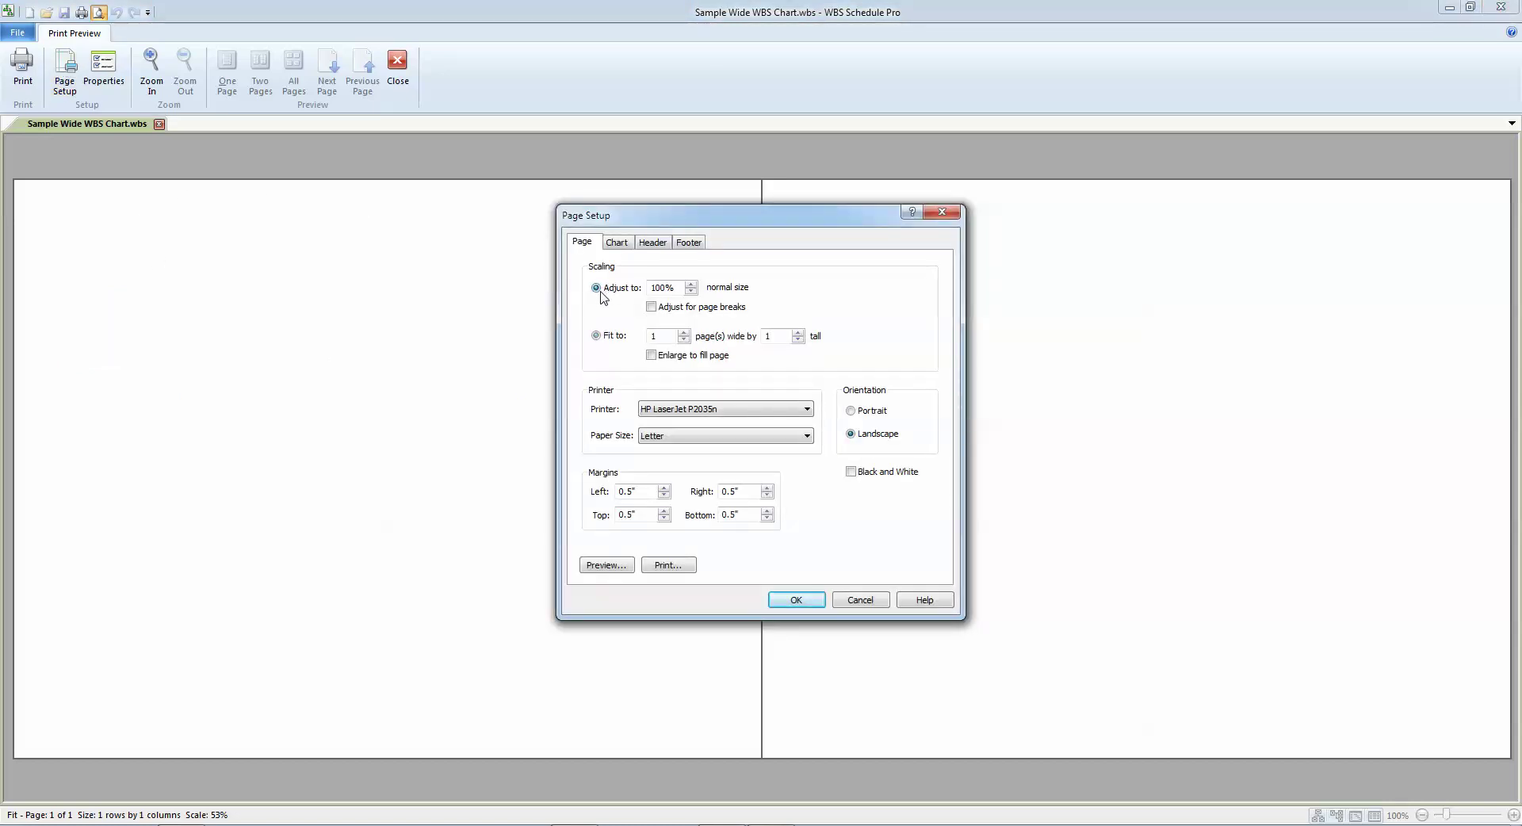
pyautogui.click(795, 599)
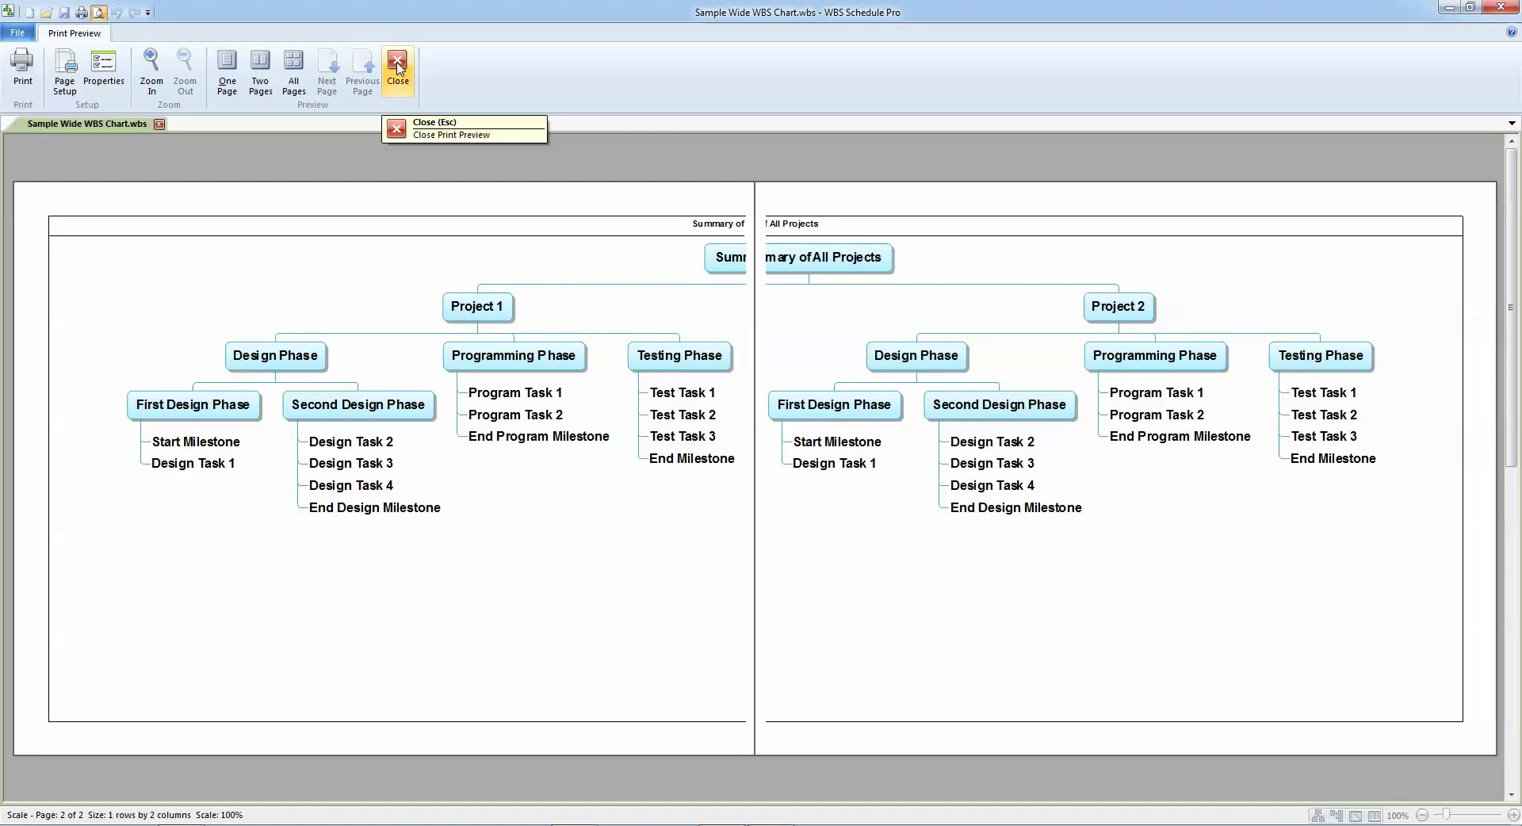
# Close the print preview to get back to the Sample Wide WBS Chart
pyautogui.click(397, 67)
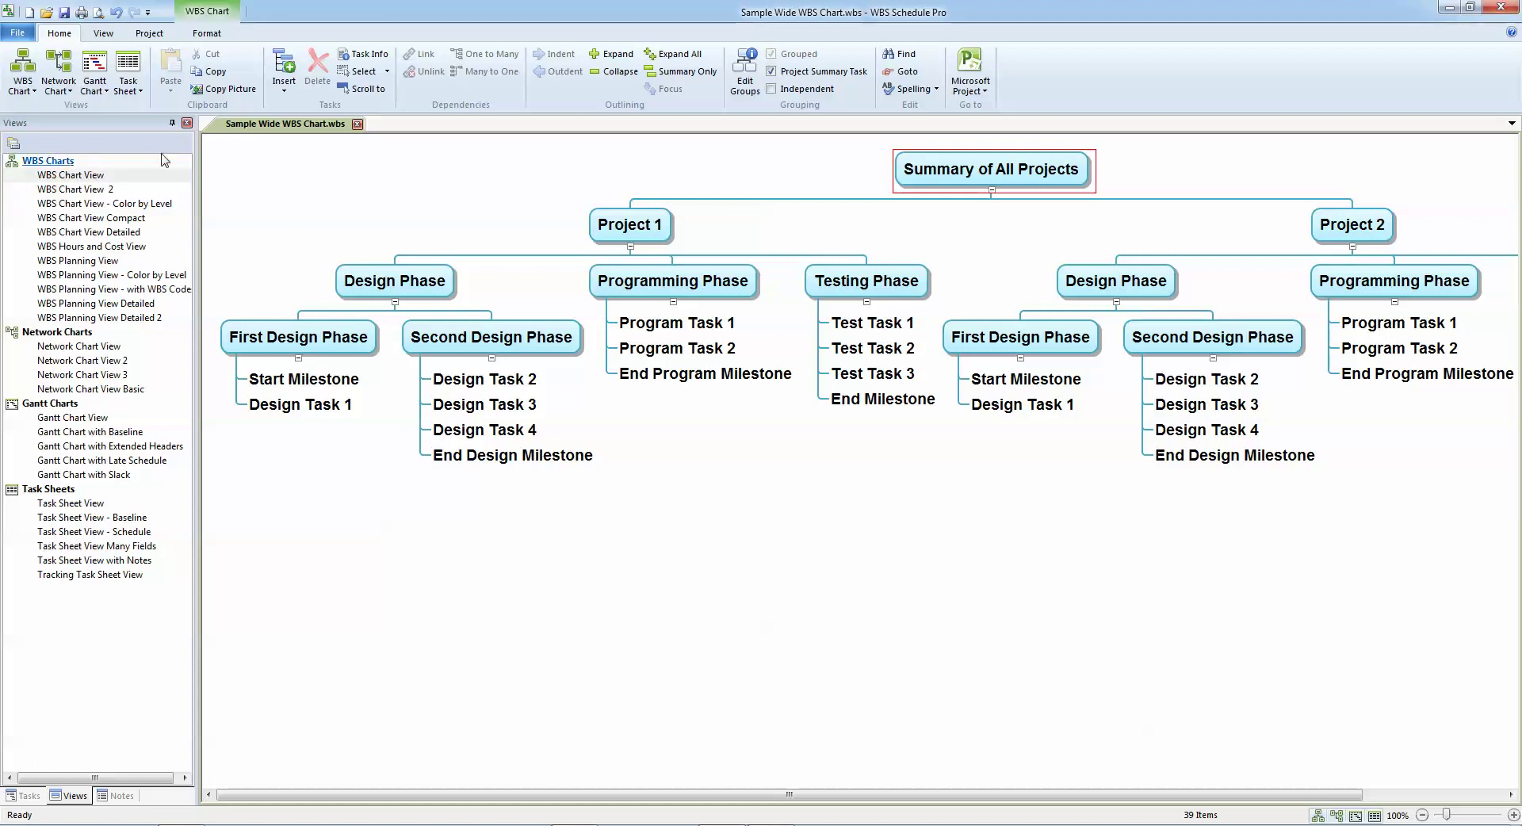
# Make summary box text wrap after 18 characters
pyautogui.click(208, 37)
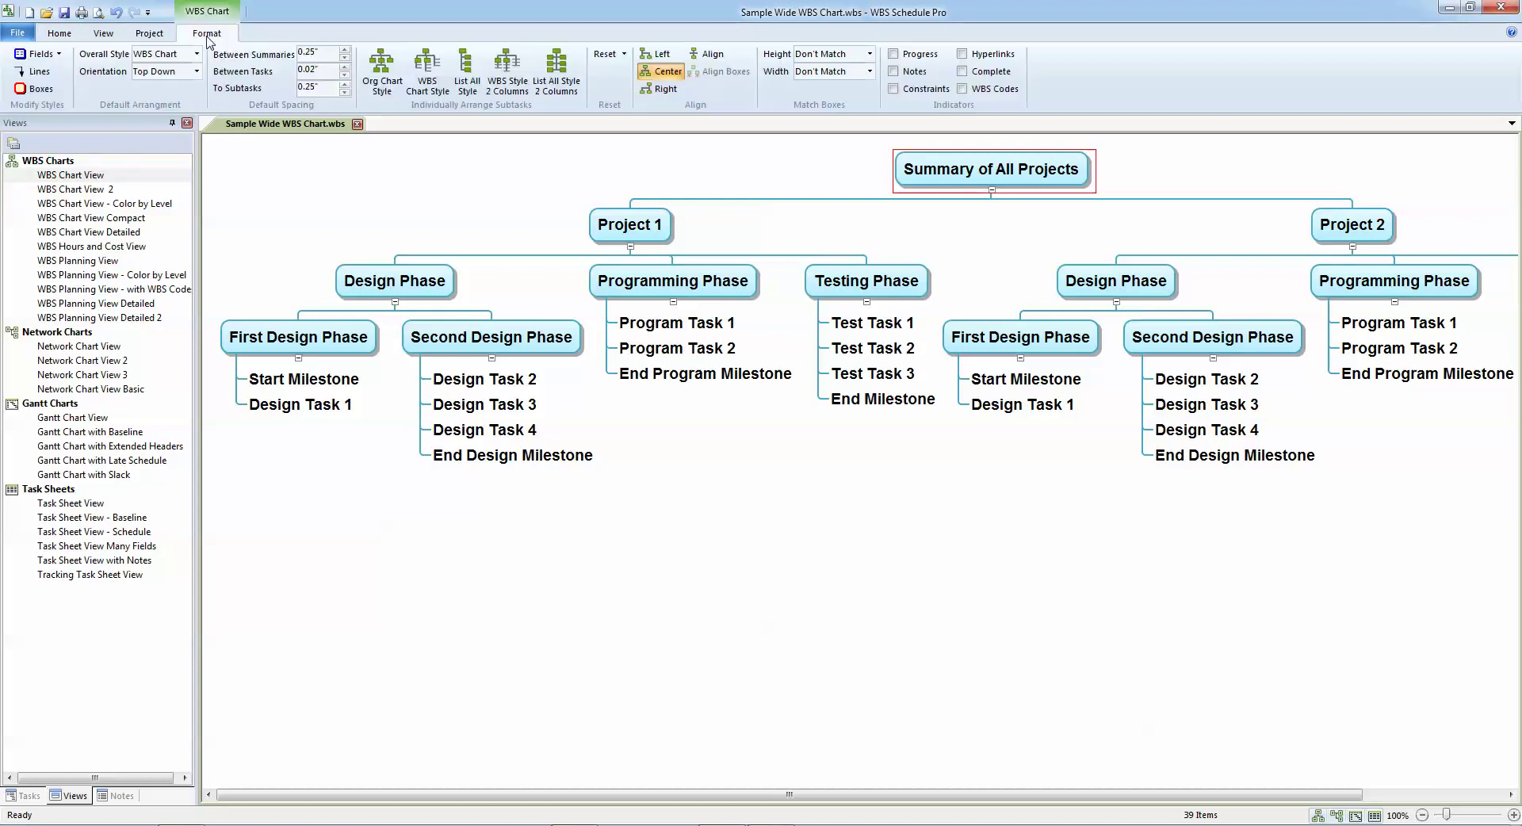
pyautogui.click(58, 55)
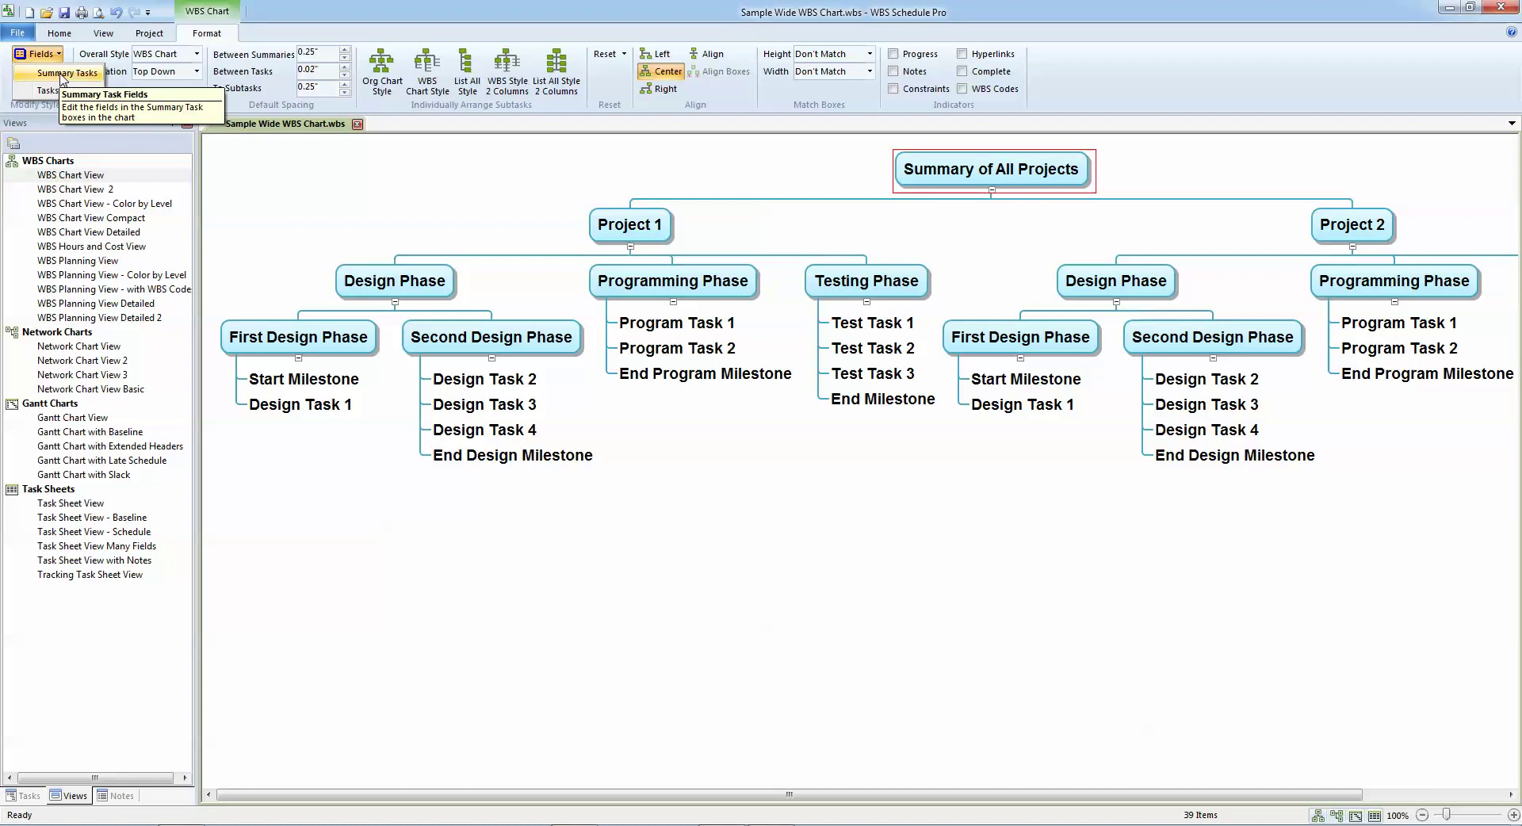
pyautogui.click(63, 73)
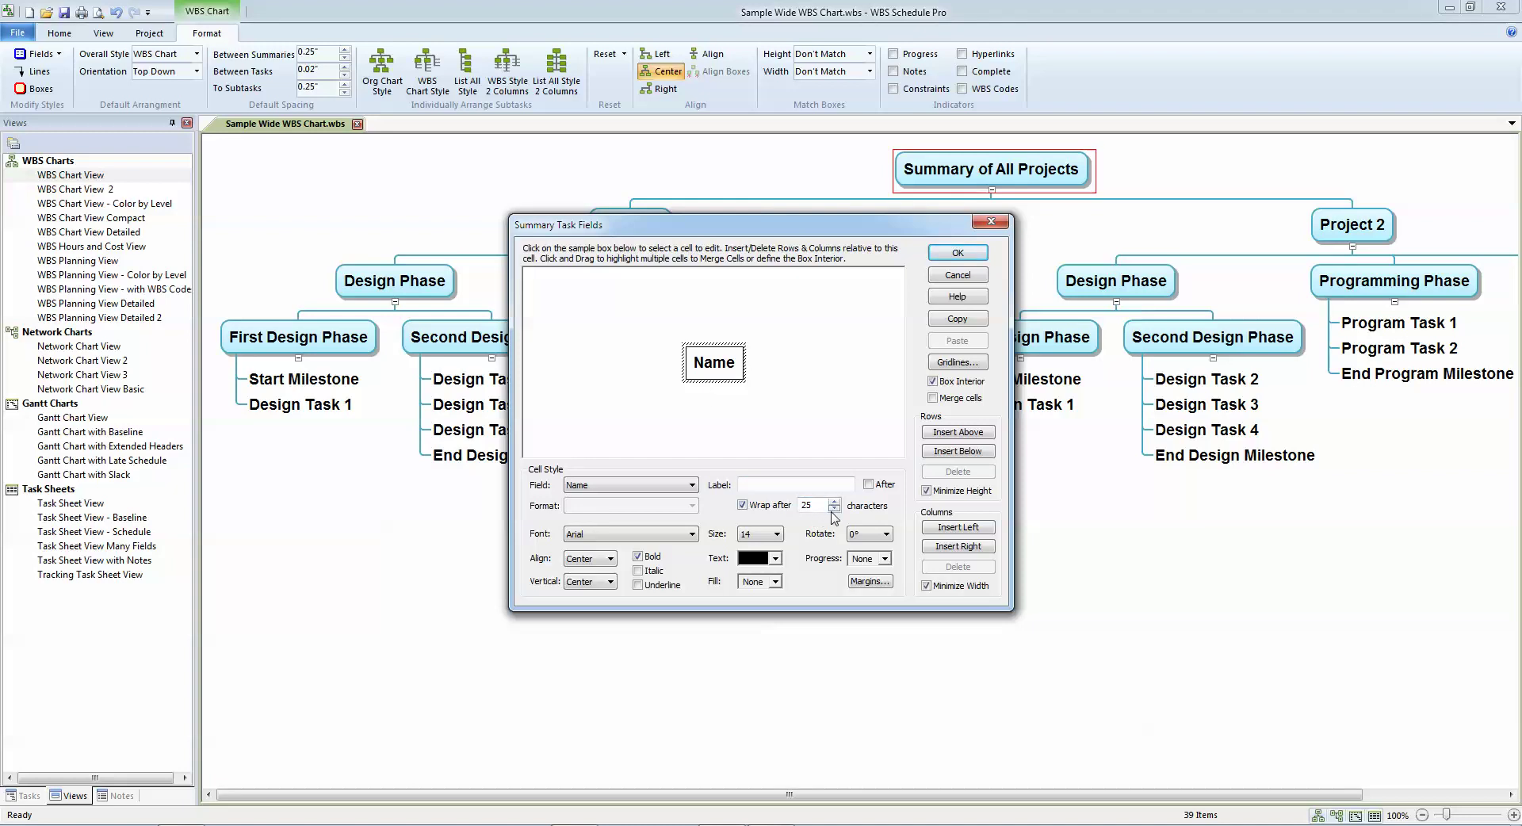
pyautogui.click(834, 510)
pyautogui.click(834, 509)
pyautogui.click(834, 509)
pyautogui.click(834, 509)
pyautogui.click(834, 510)
pyautogui.click(958, 253)
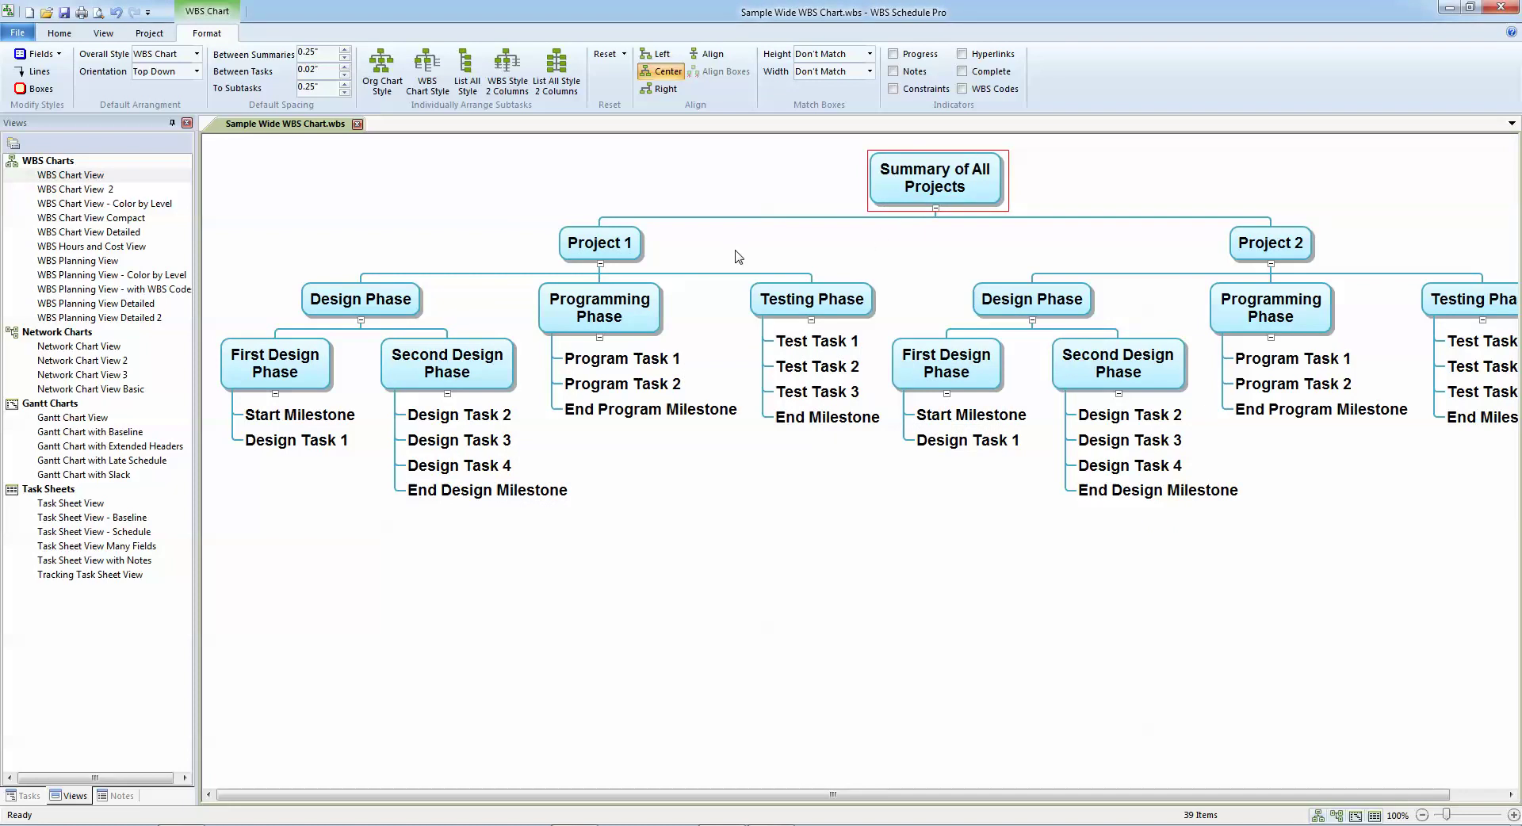
# Shorten the Wrap after length for task box text
pyautogui.click(39, 54)
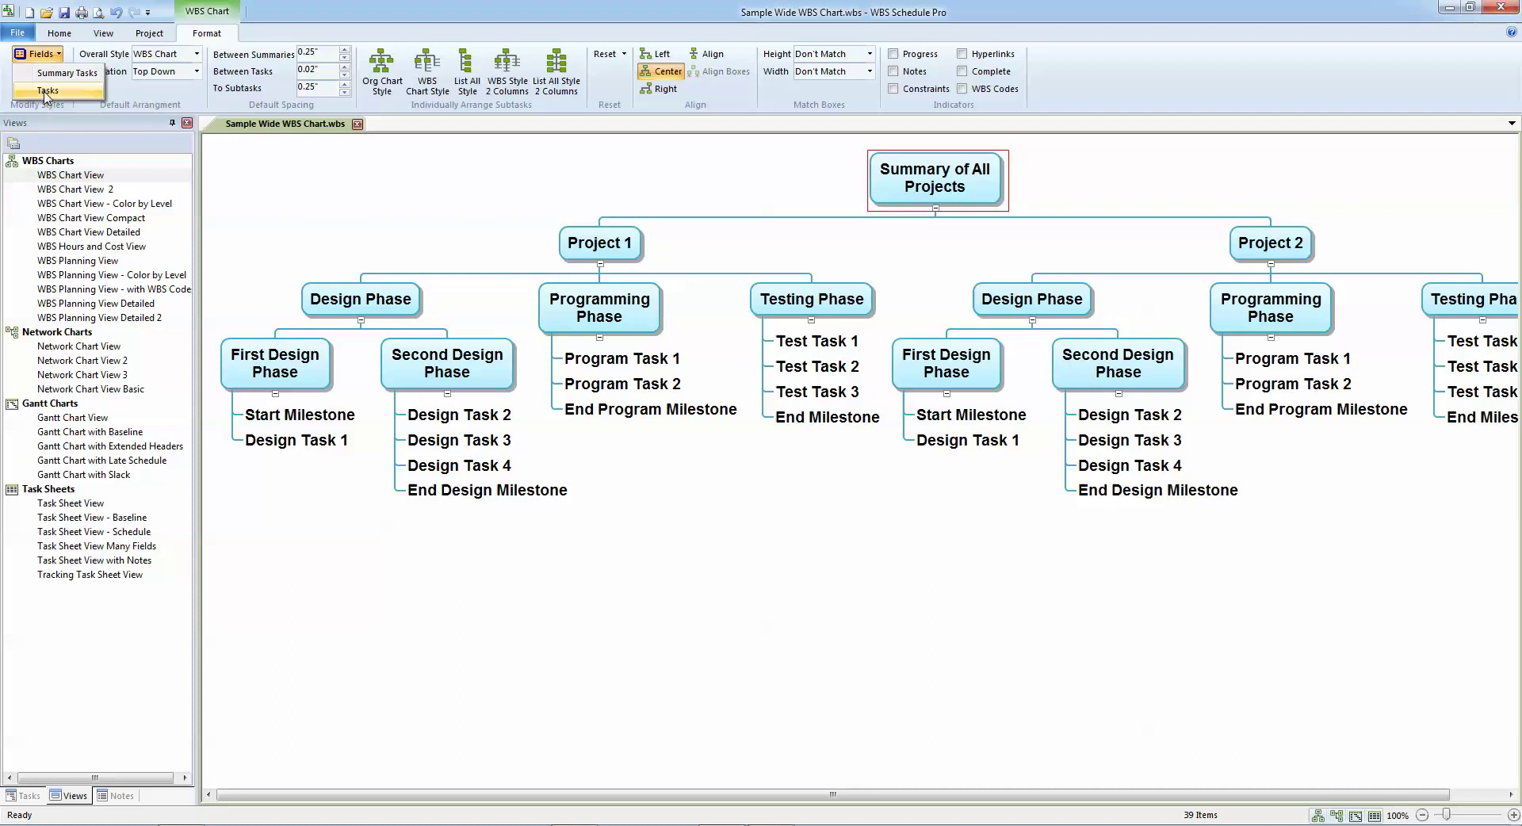
pyautogui.click(47, 90)
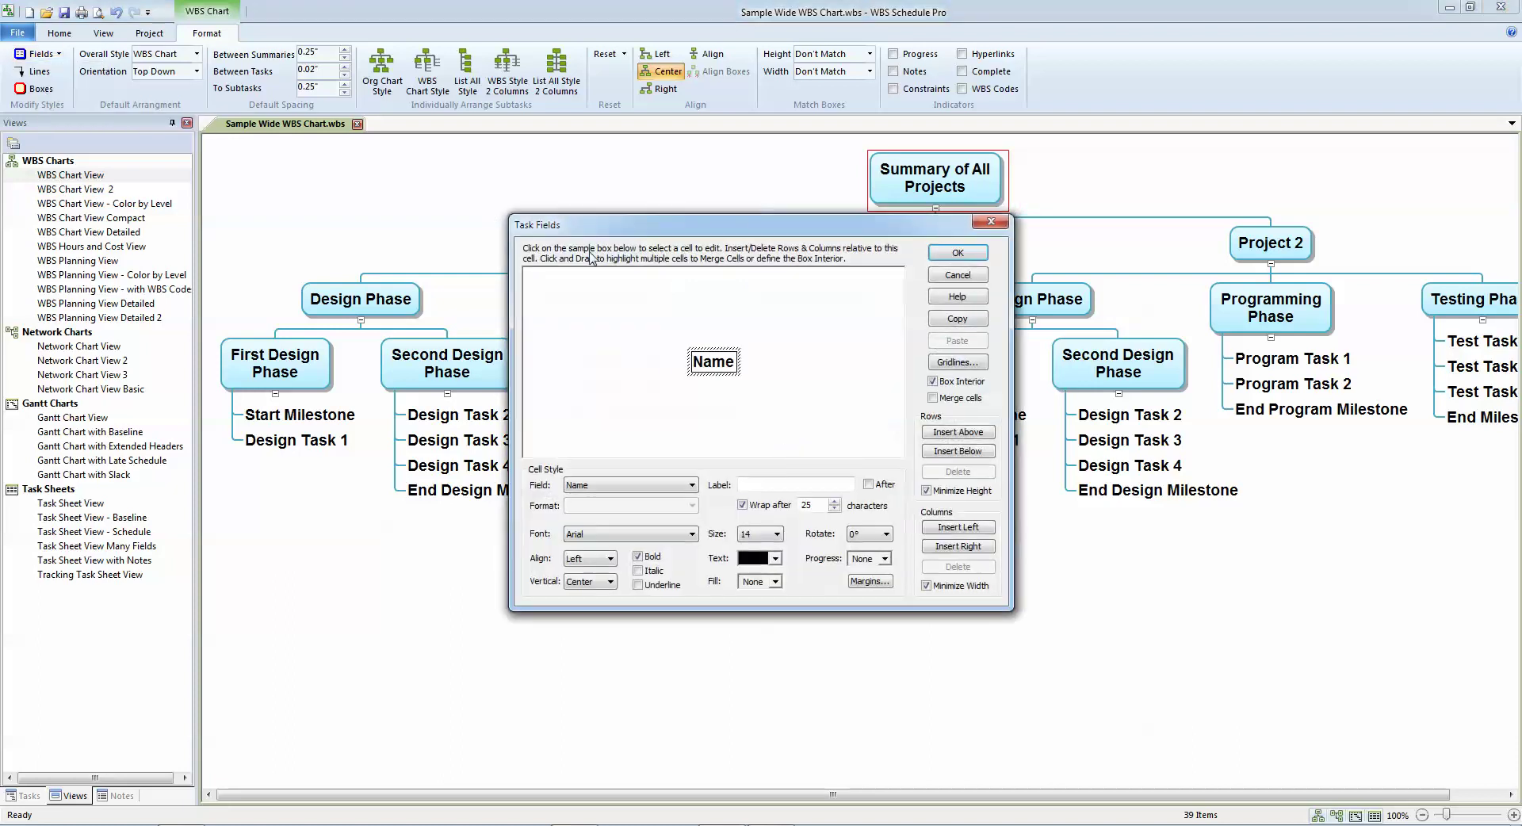
pyautogui.click(835, 508)
pyautogui.click(835, 509)
pyautogui.click(835, 508)
pyautogui.click(835, 508)
pyautogui.click(835, 509)
pyautogui.click(835, 508)
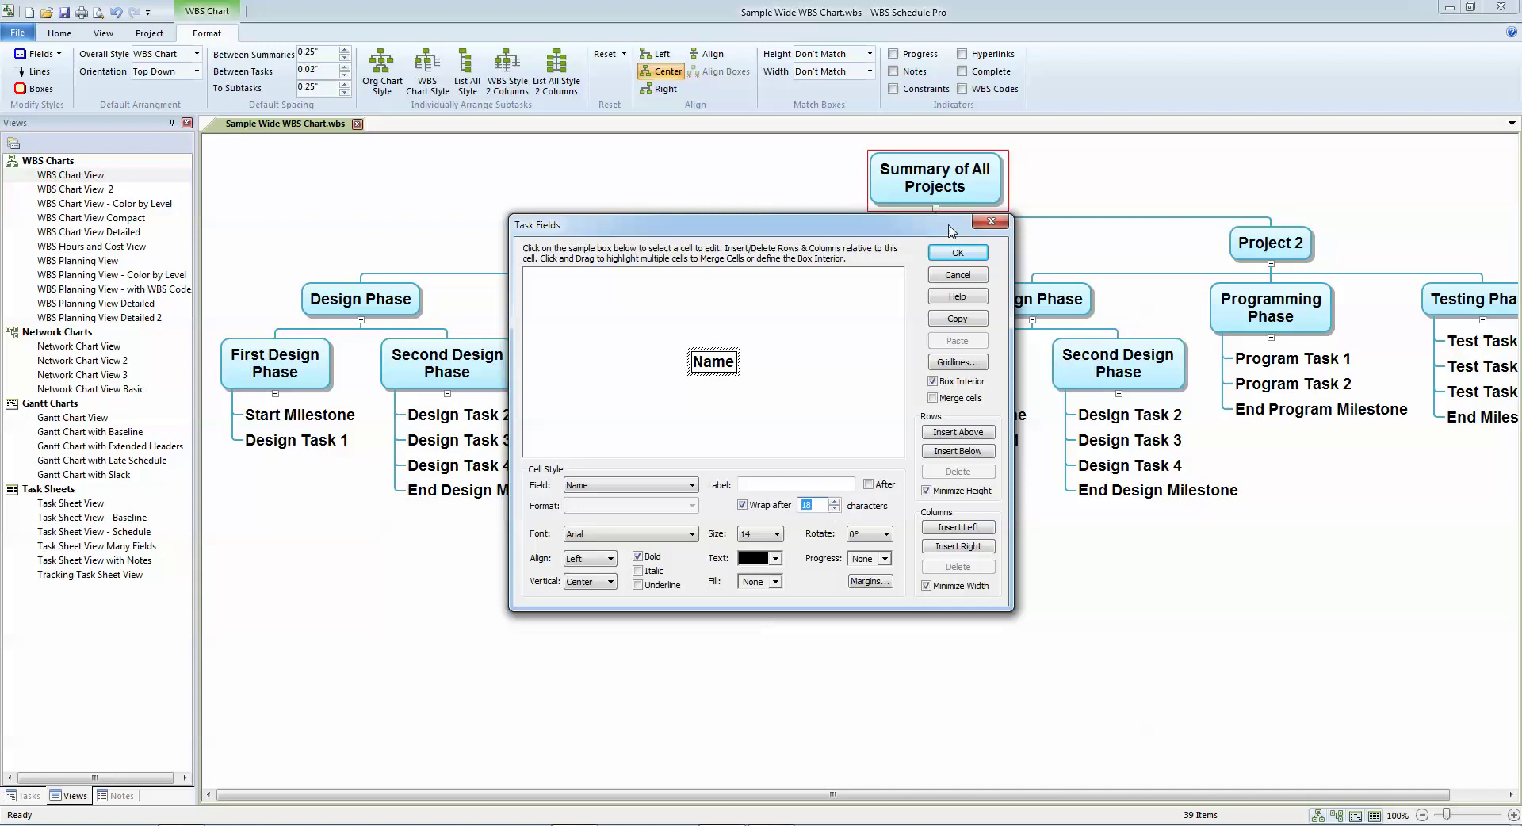
pyautogui.click(950, 253)
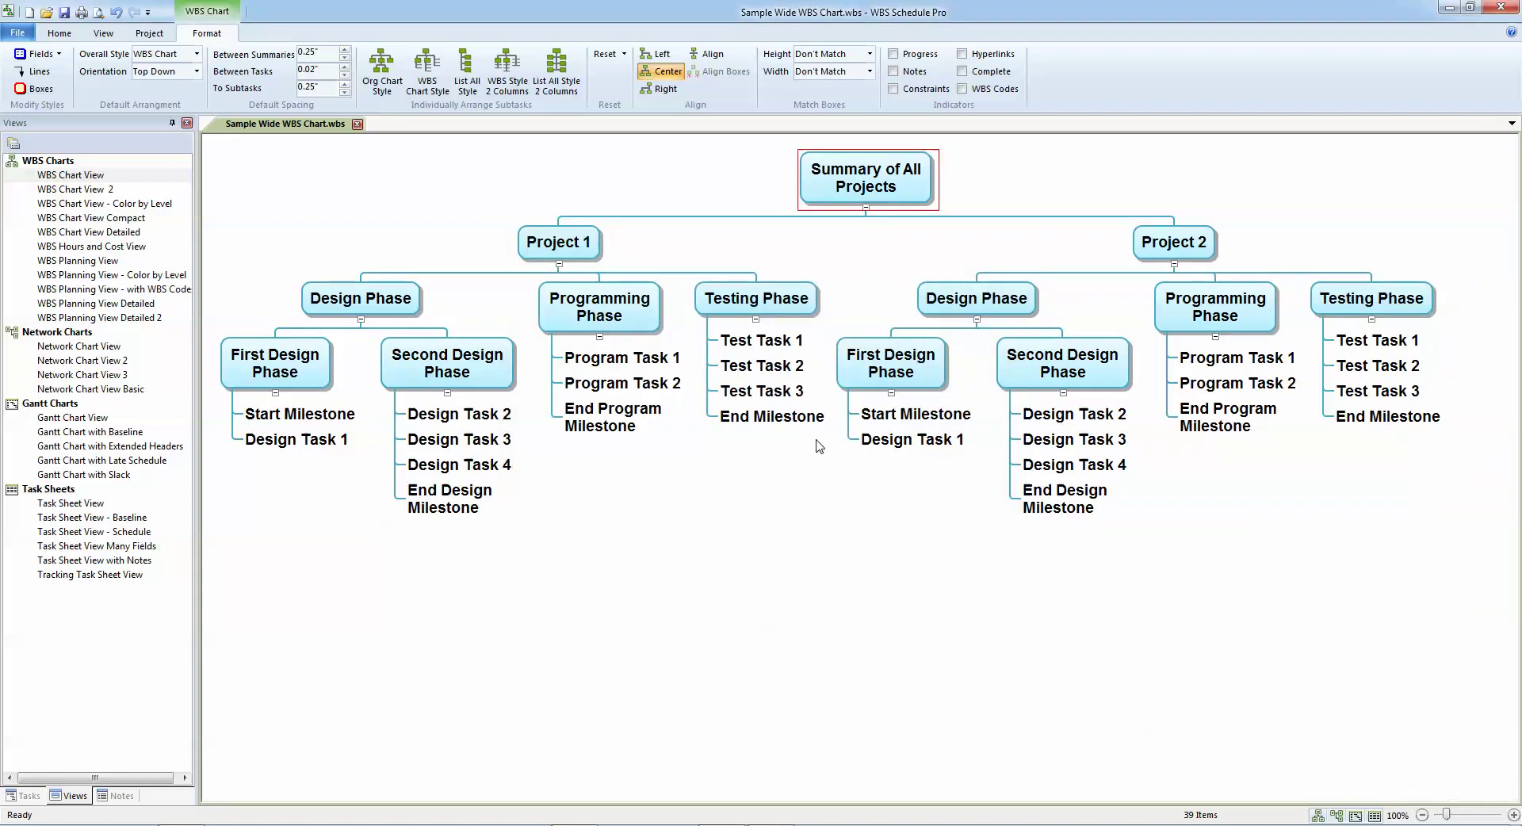
# Preview the reformatted chart and set Page Setup scaling to fit one page
pyautogui.click(98, 12)
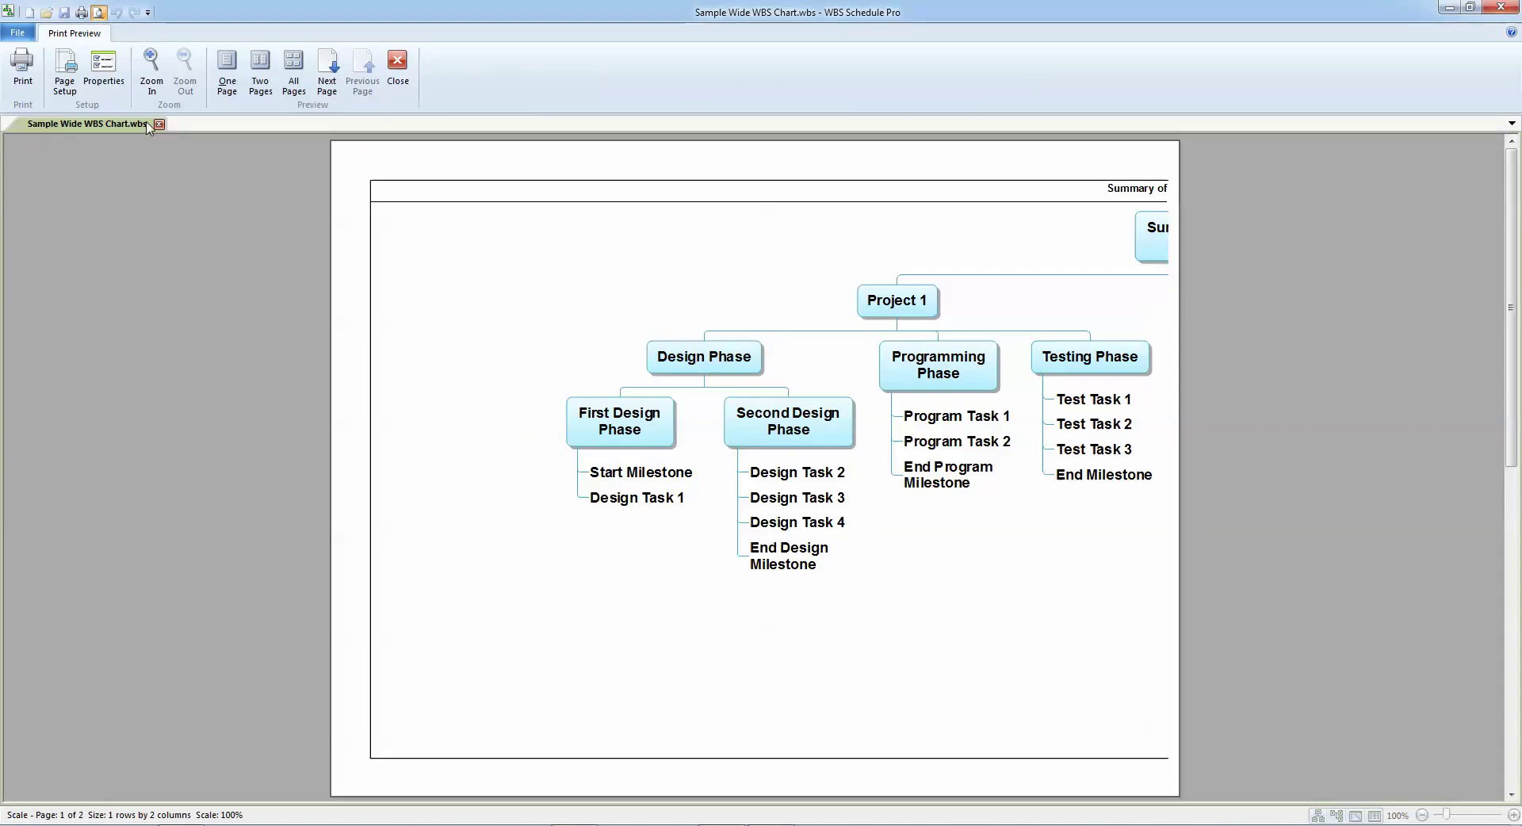
pyautogui.click(66, 70)
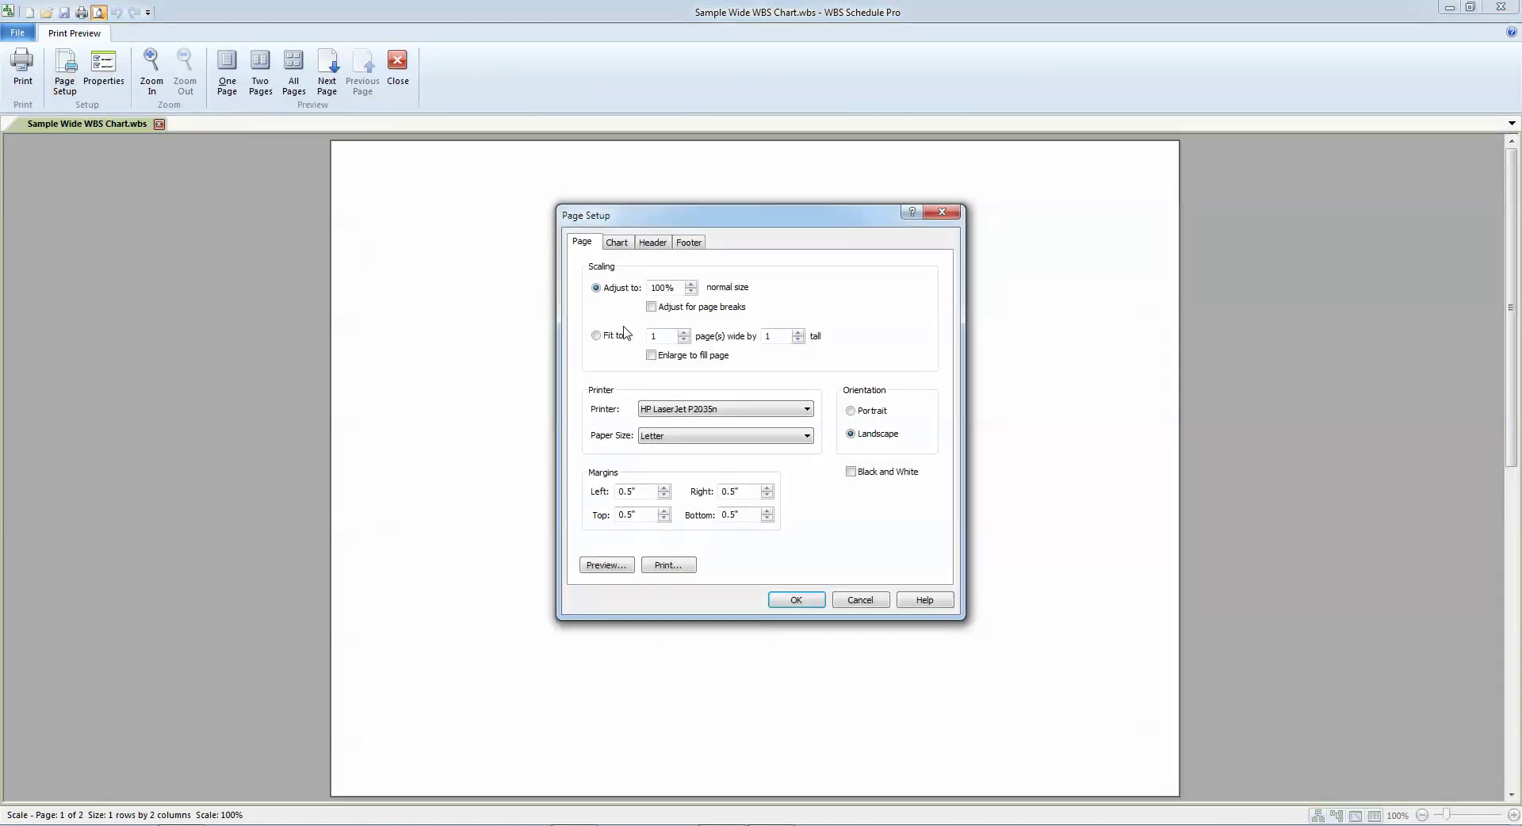
pyautogui.click(612, 340)
pyautogui.click(796, 600)
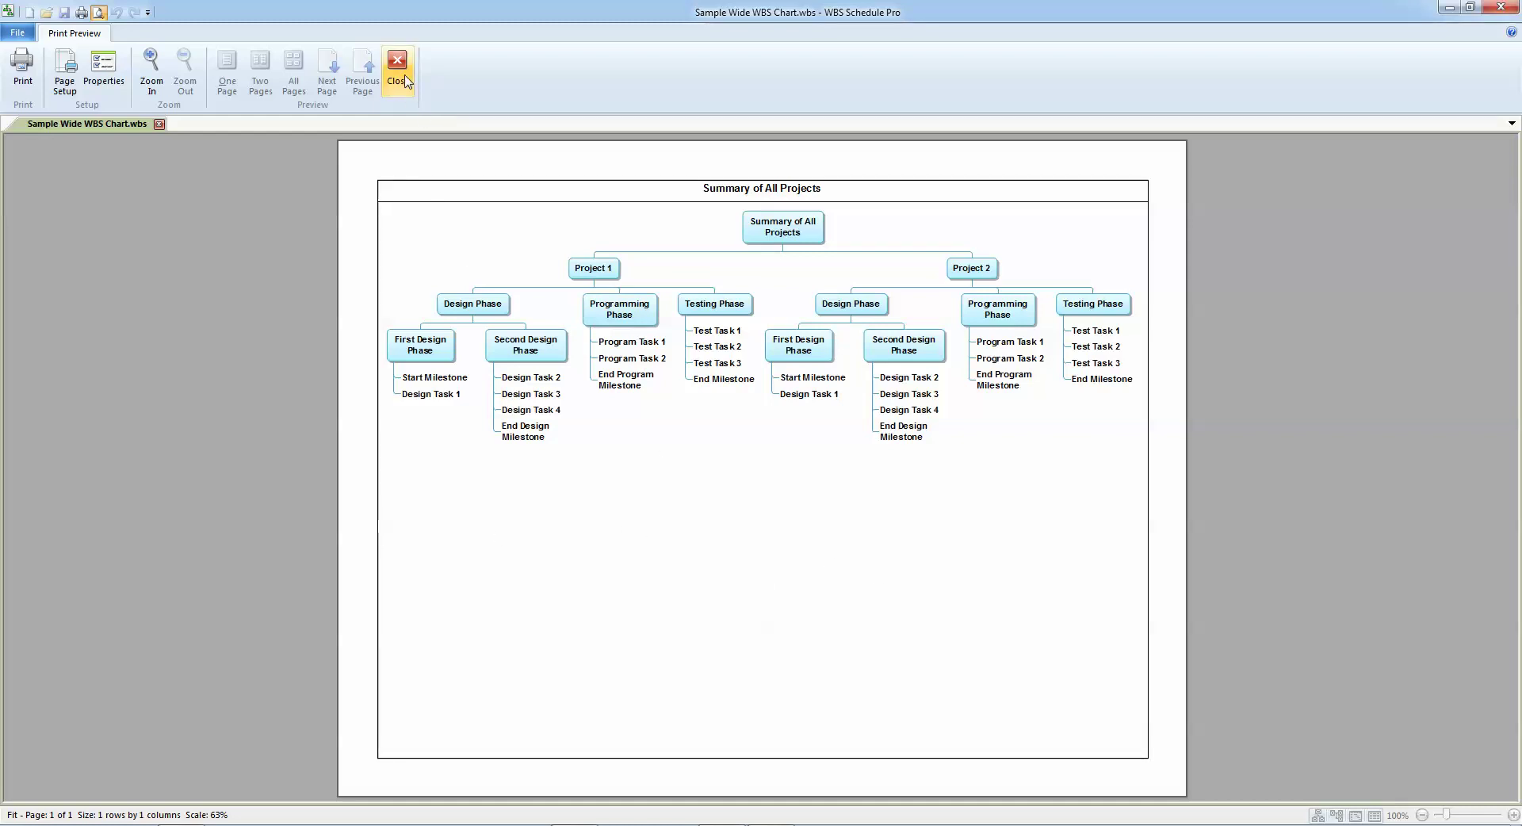
# Change Page Setup scaling back to Adjust to 100% normal size
pyautogui.click(64, 69)
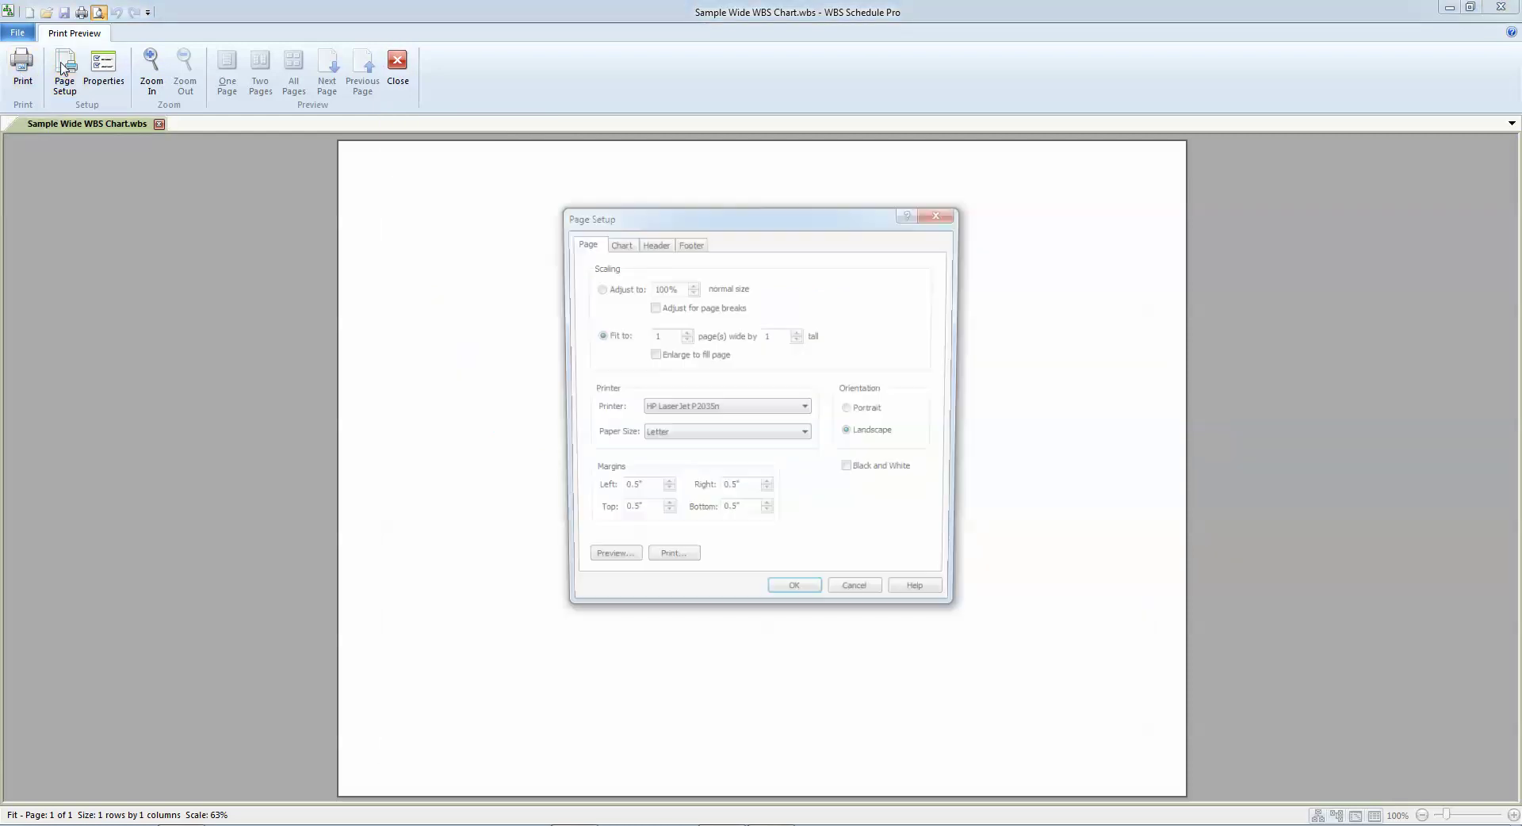
pyautogui.click(597, 287)
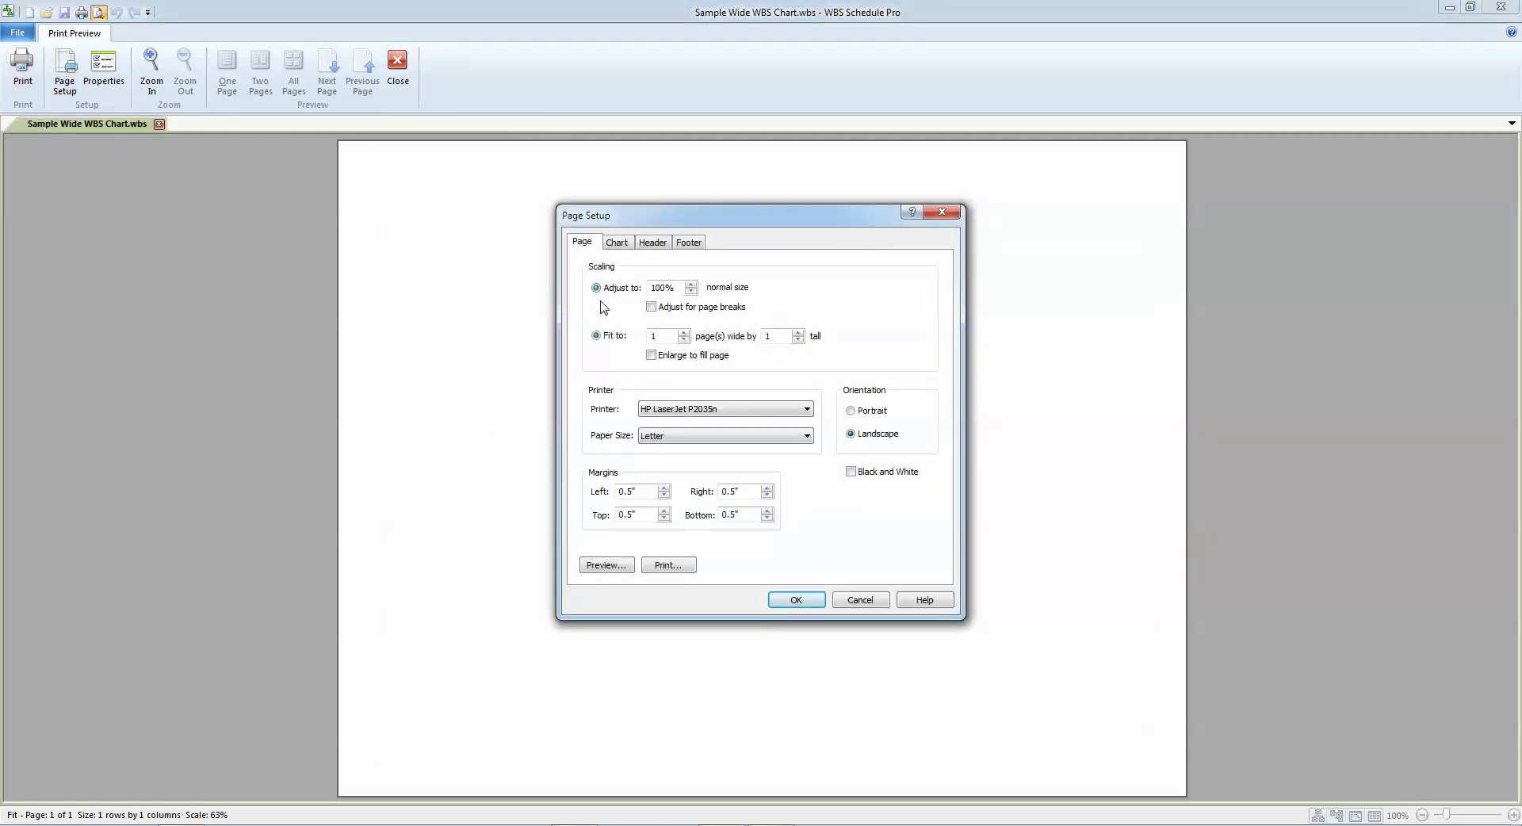
pyautogui.click(795, 600)
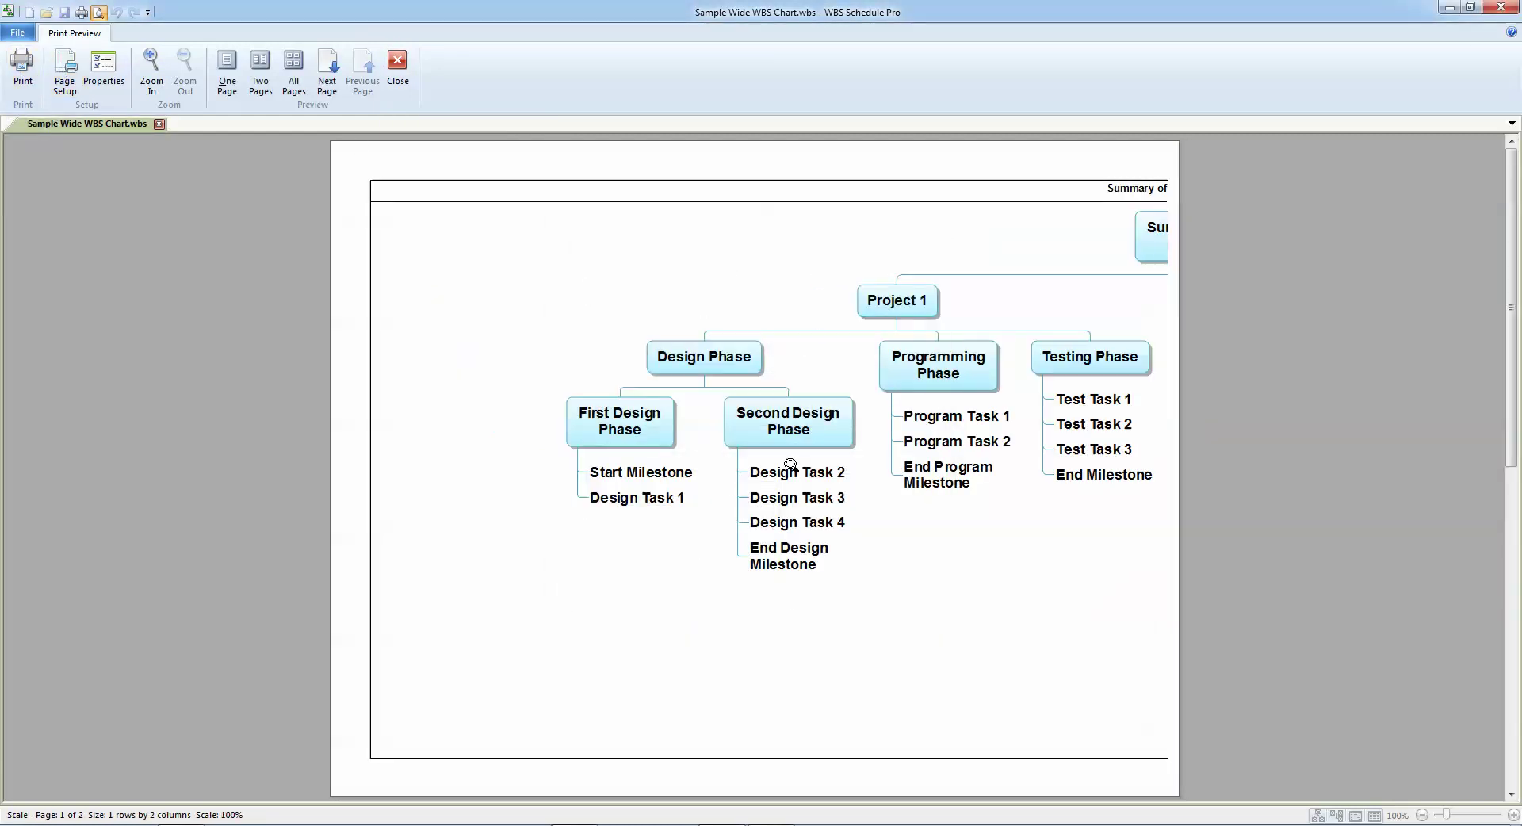
# Close print preview to return to the narrower wrapped WBS chart
pyautogui.click(397, 67)
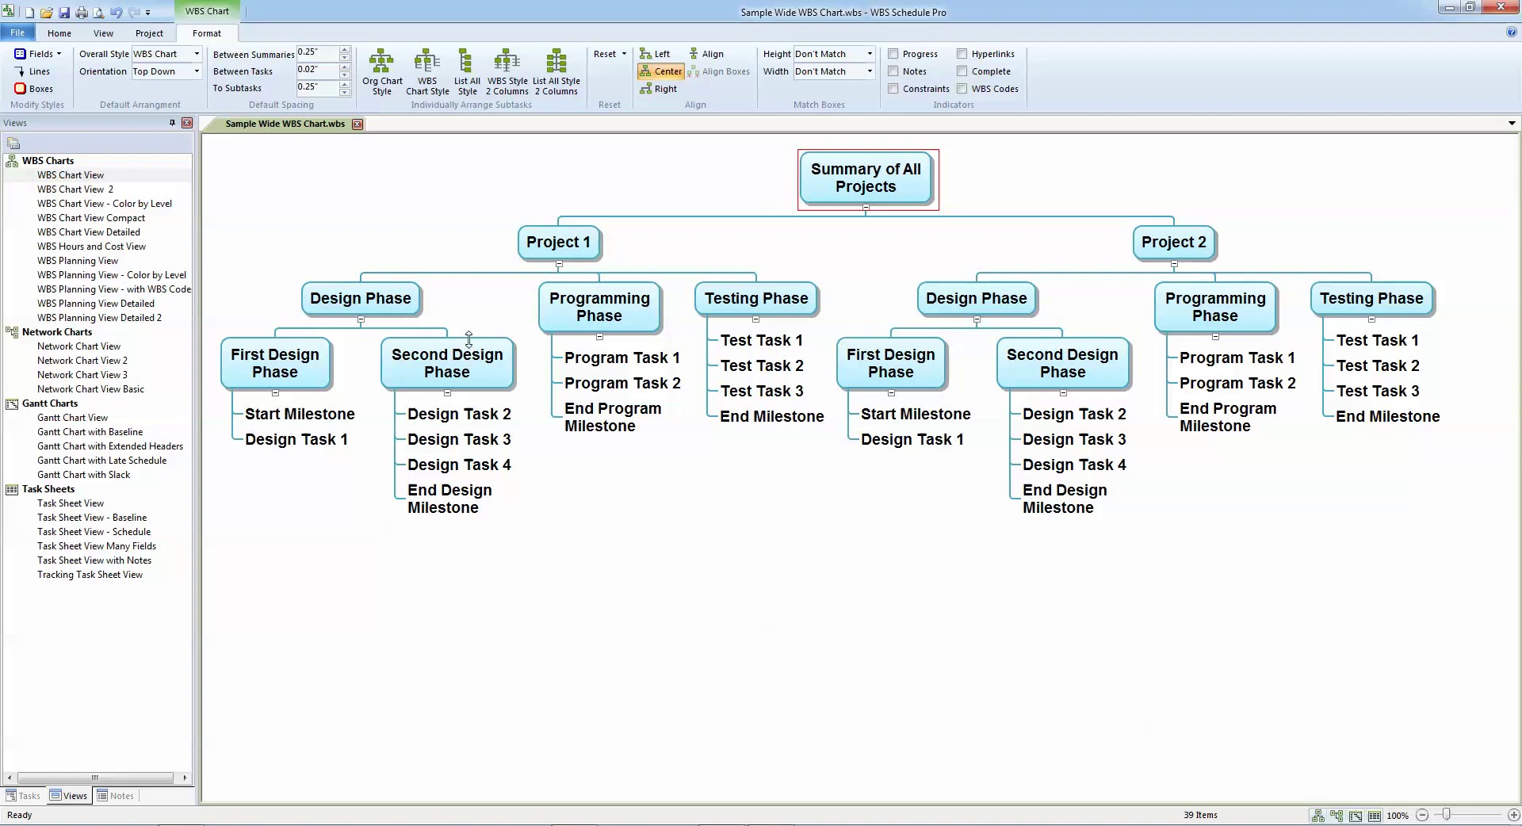
# Move the Second Design Phase and Testing Phase boxes below their sibling phases in Projects 1 and 2
pyautogui.moveTo(468, 339); pyautogui.dragTo(473, 487)
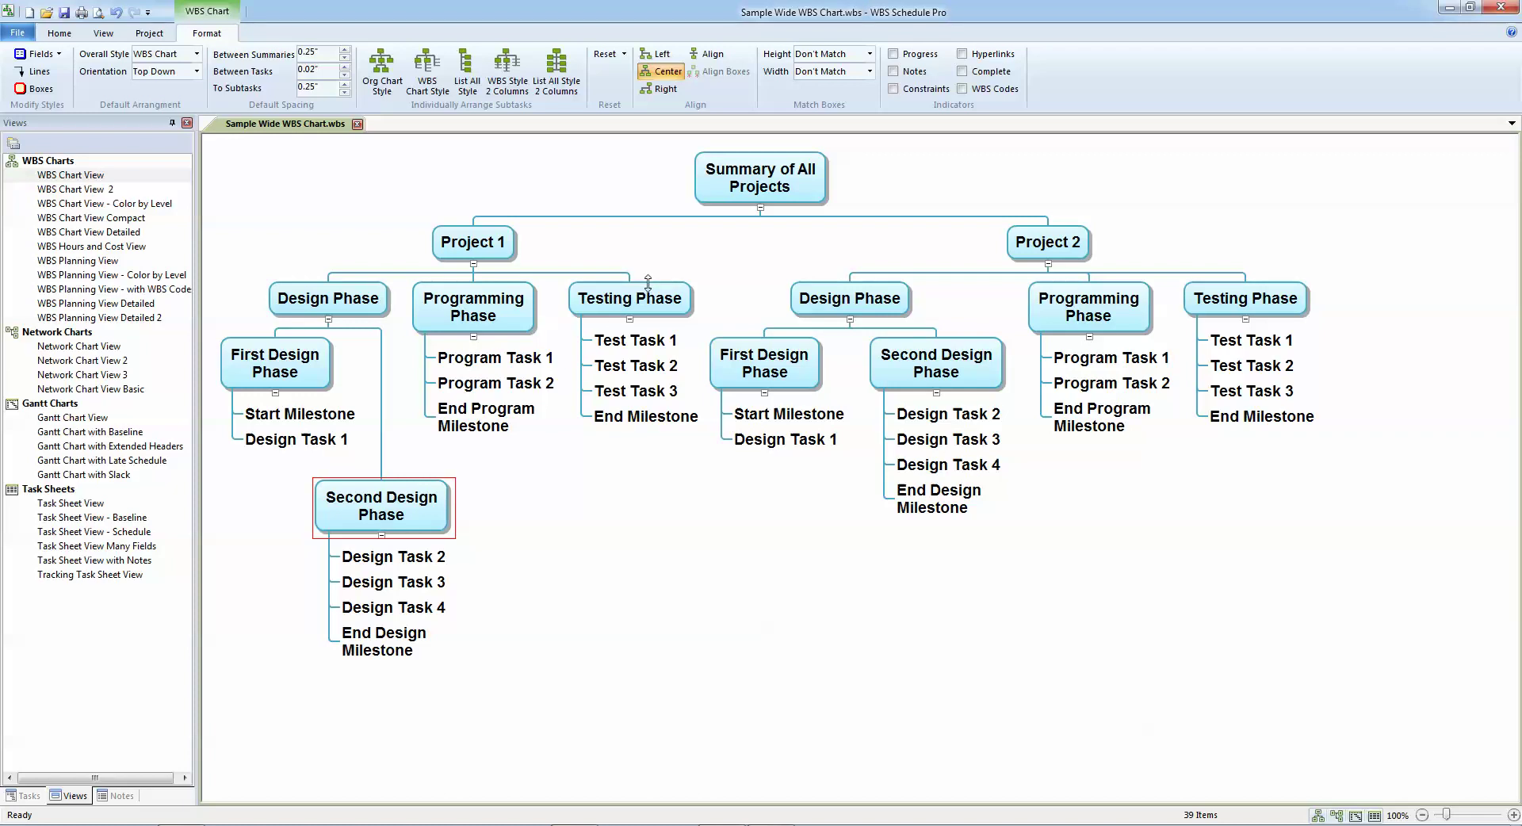
pyautogui.moveTo(648, 282); pyautogui.dragTo(651, 469)
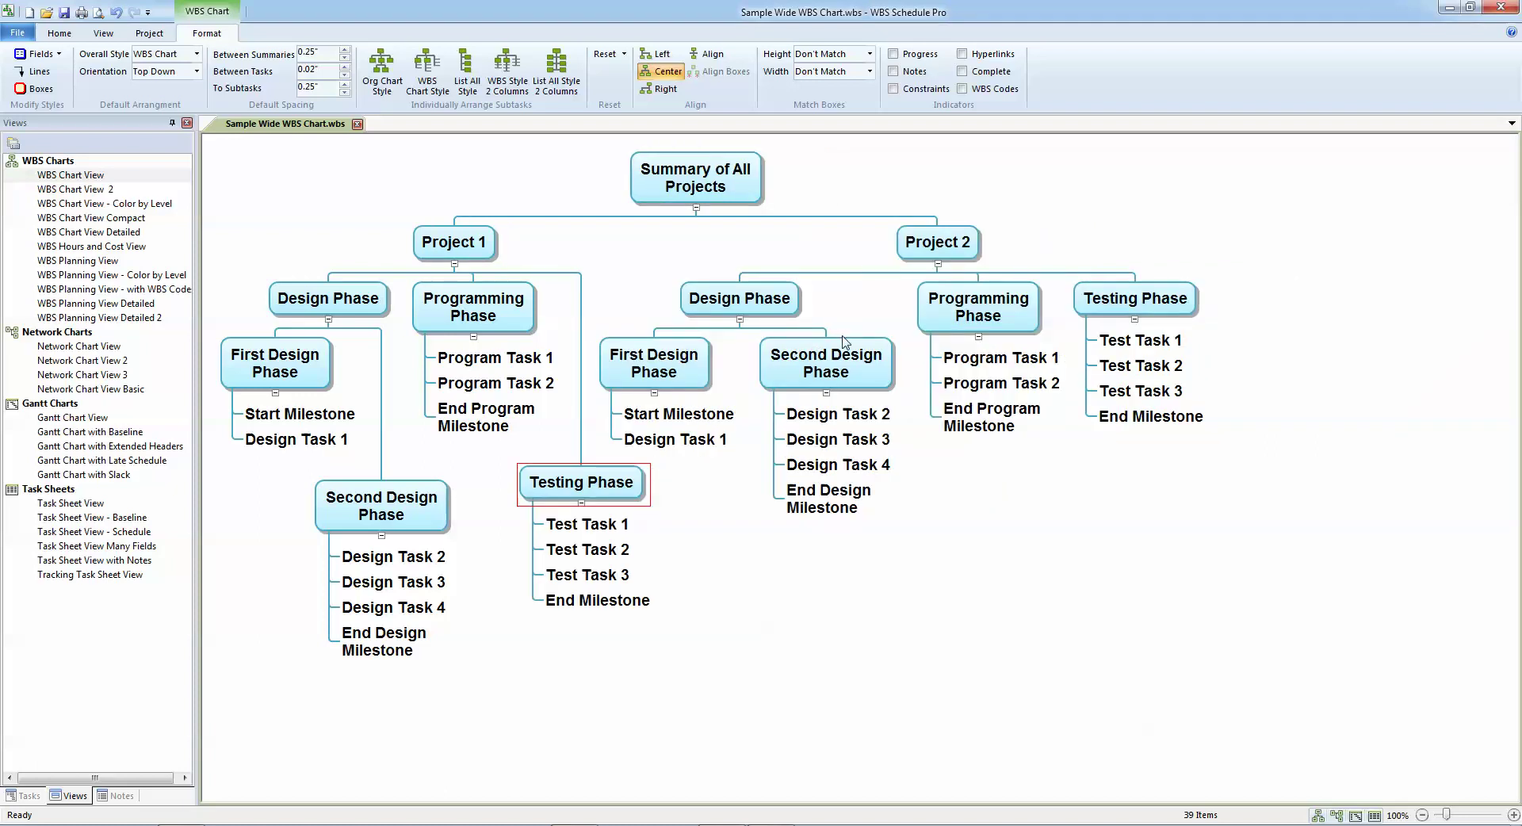
pyautogui.moveTo(844, 343); pyautogui.dragTo(872, 480)
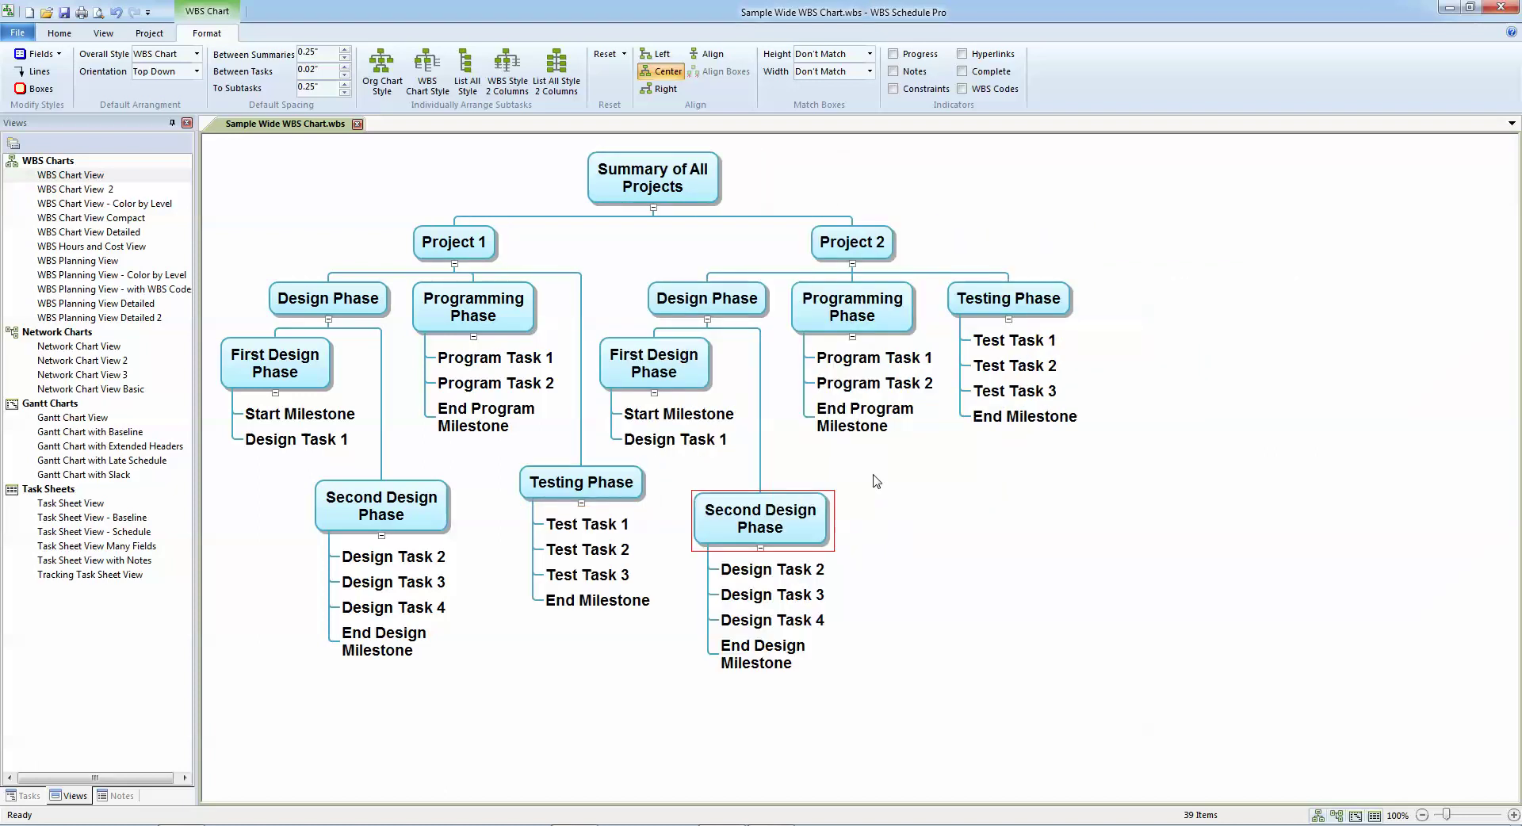
pyautogui.moveTo(1037, 286); pyautogui.dragTo(1039, 495)
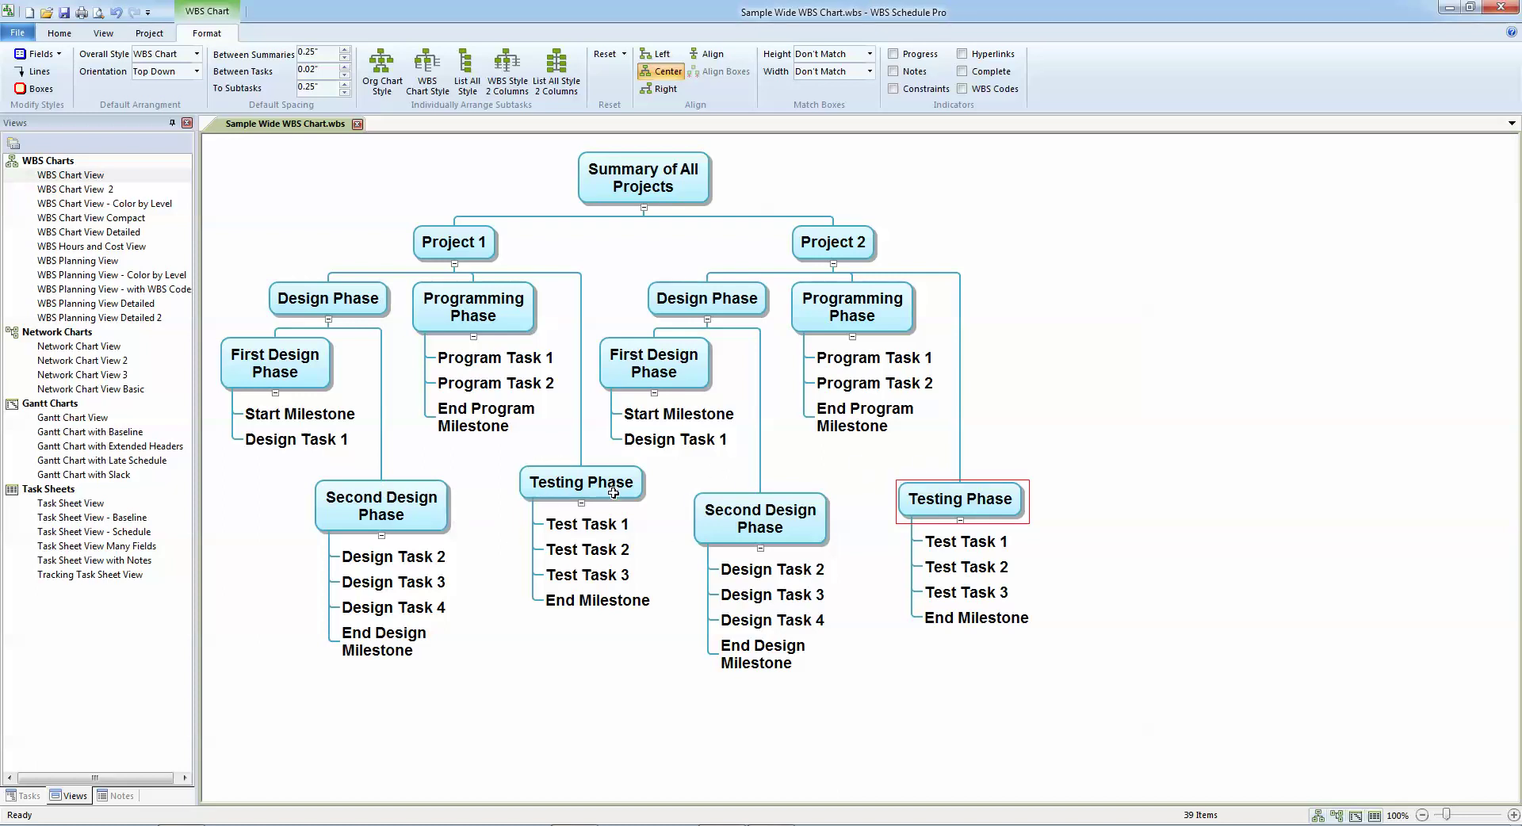
# Select the four lowered phase boxes with Project 1's Testing Phase as reference, and align them
pyautogui.click(411, 506)
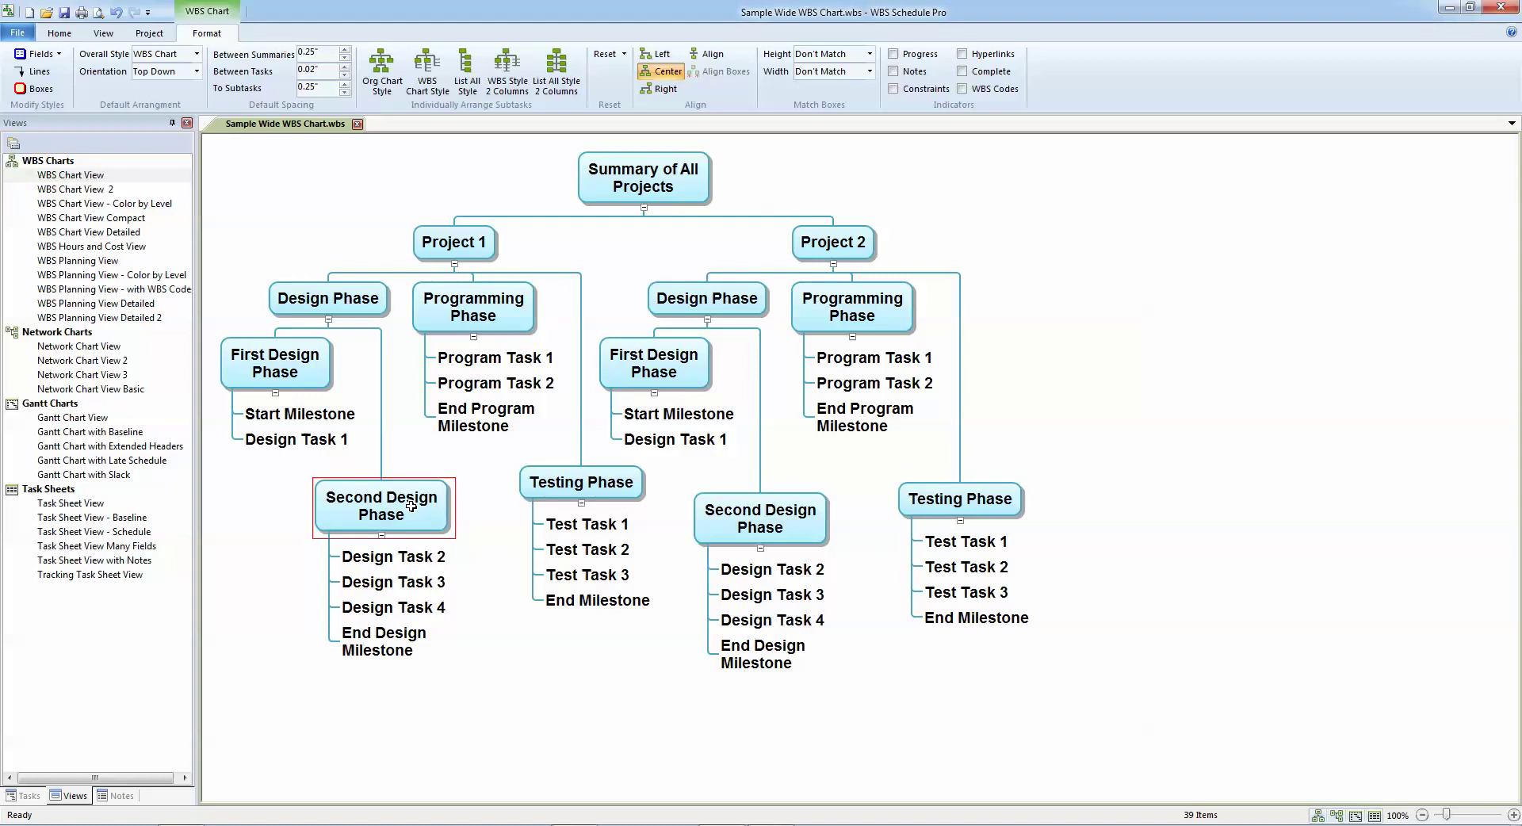
pyautogui.keyDown('ctrl'); pyautogui.click(577, 484); pyautogui.keyUp('ctrl')
pyautogui.keyDown('ctrl'); pyautogui.click(821, 516); pyautogui.keyUp('ctrl')
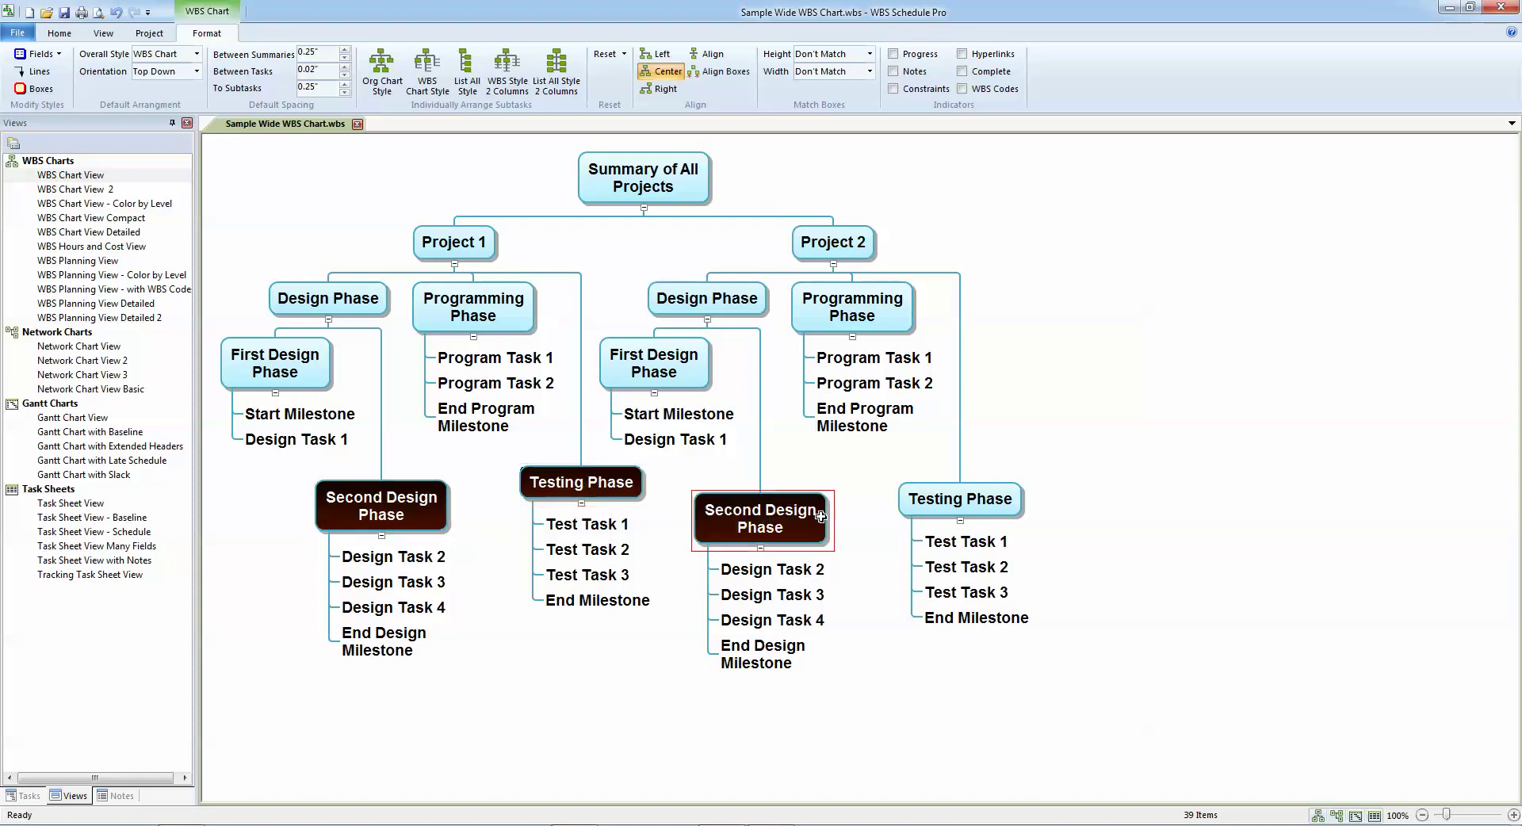
pyautogui.keyDown('ctrl'); pyautogui.click(942, 493); pyautogui.keyUp('ctrl')
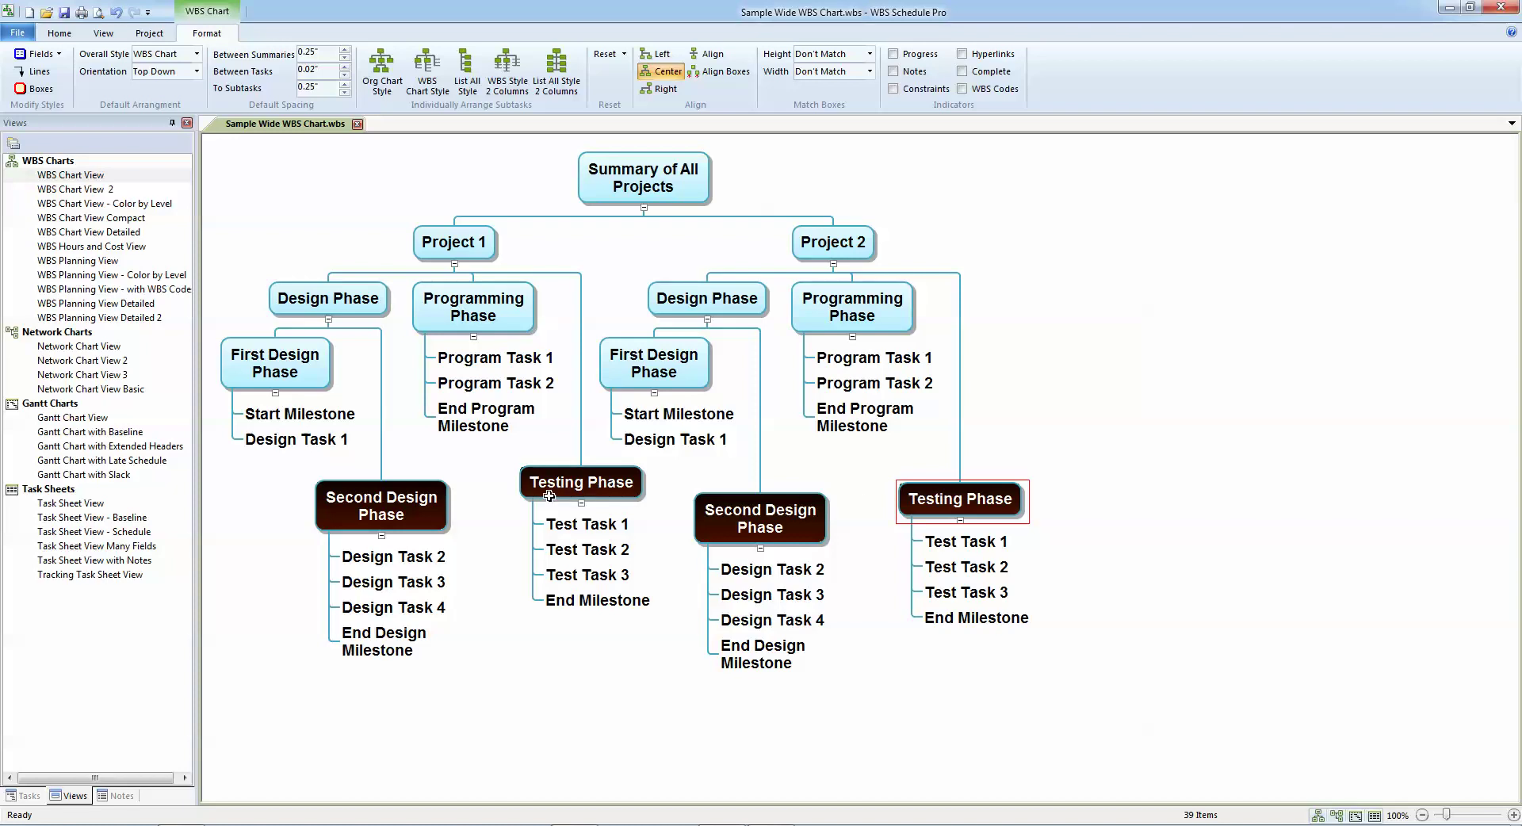
pyautogui.keyDown('ctrl'); pyautogui.click(577, 485); pyautogui.keyUp('ctrl')
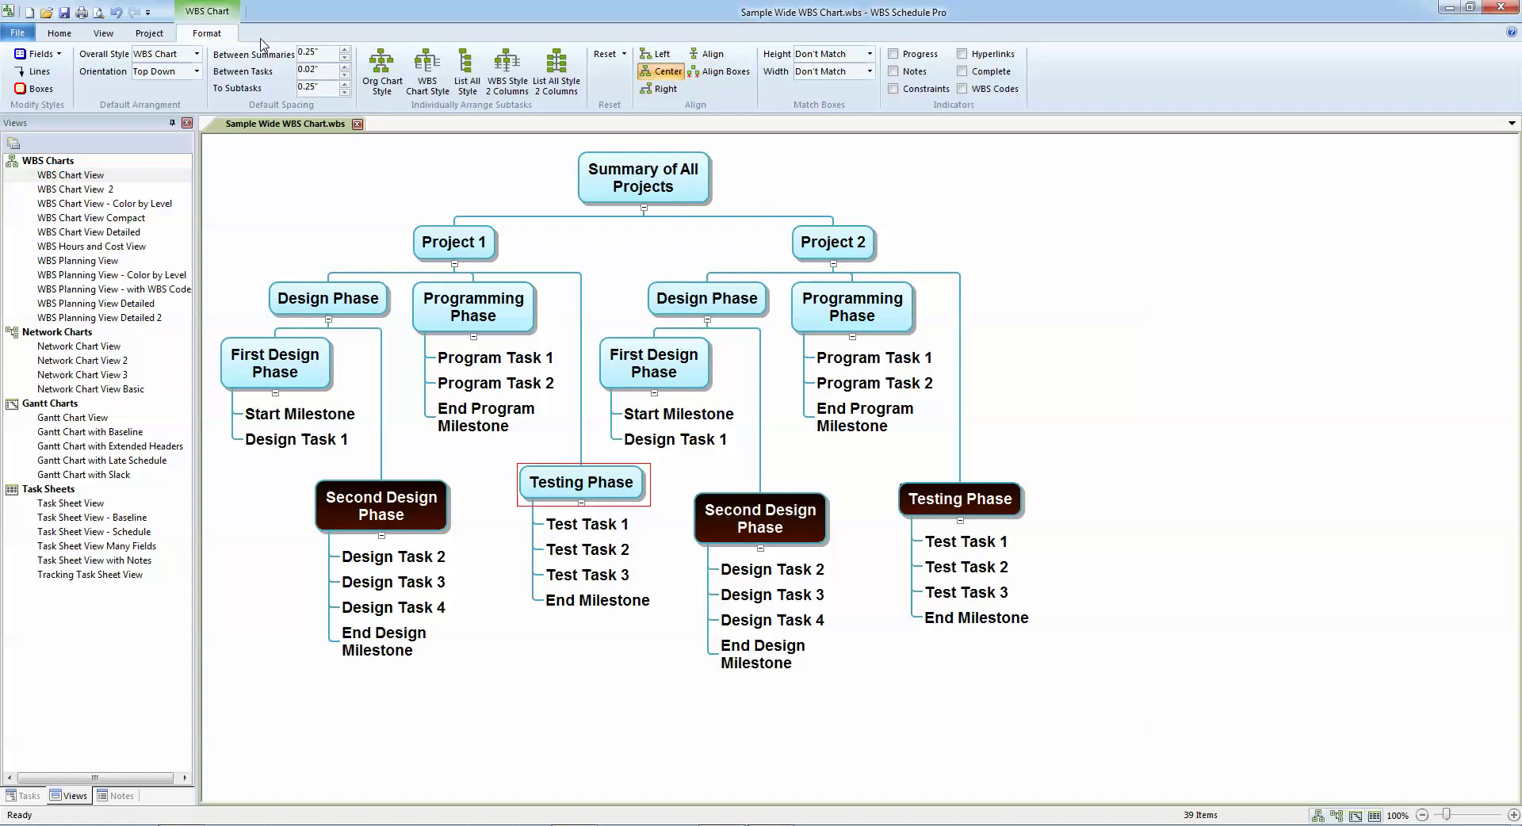
pyautogui.click(719, 75)
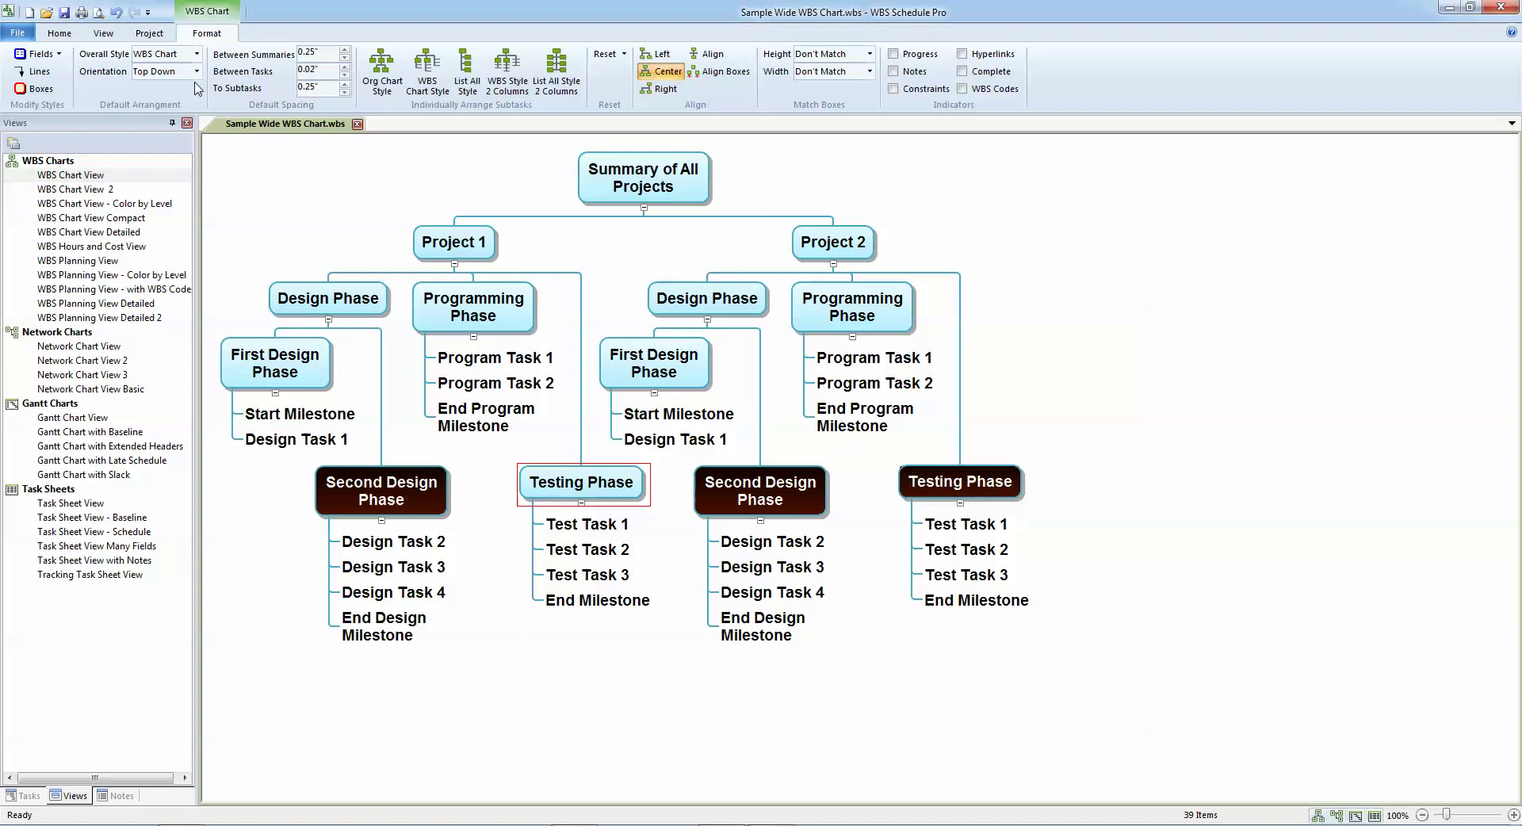
# Set print scaling to fit 1 page wide by 1 tall, giving 94% scale
pyautogui.click(99, 13)
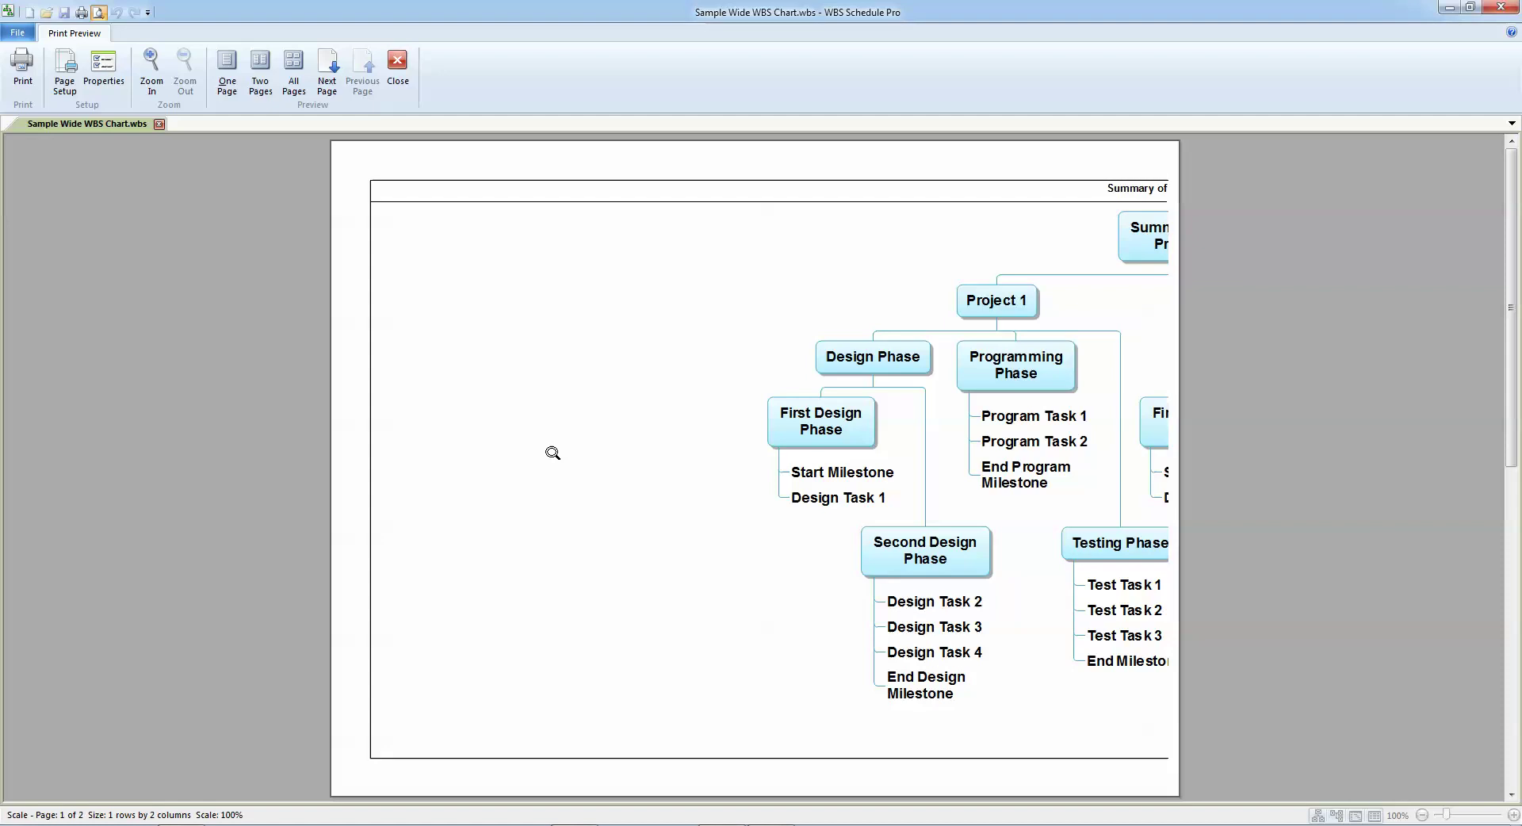
pyautogui.click(69, 77)
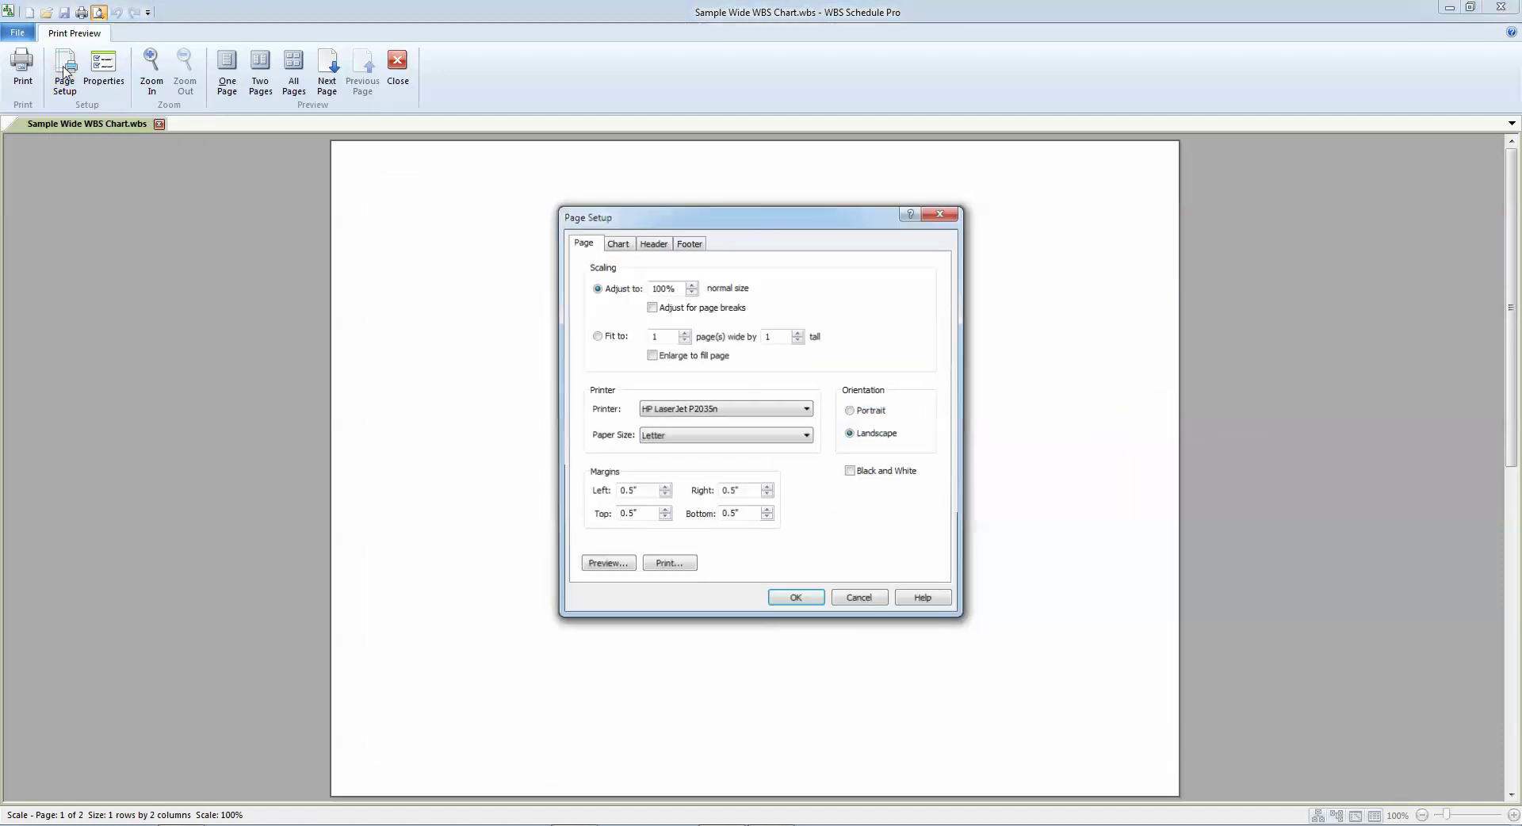
pyautogui.click(597, 337)
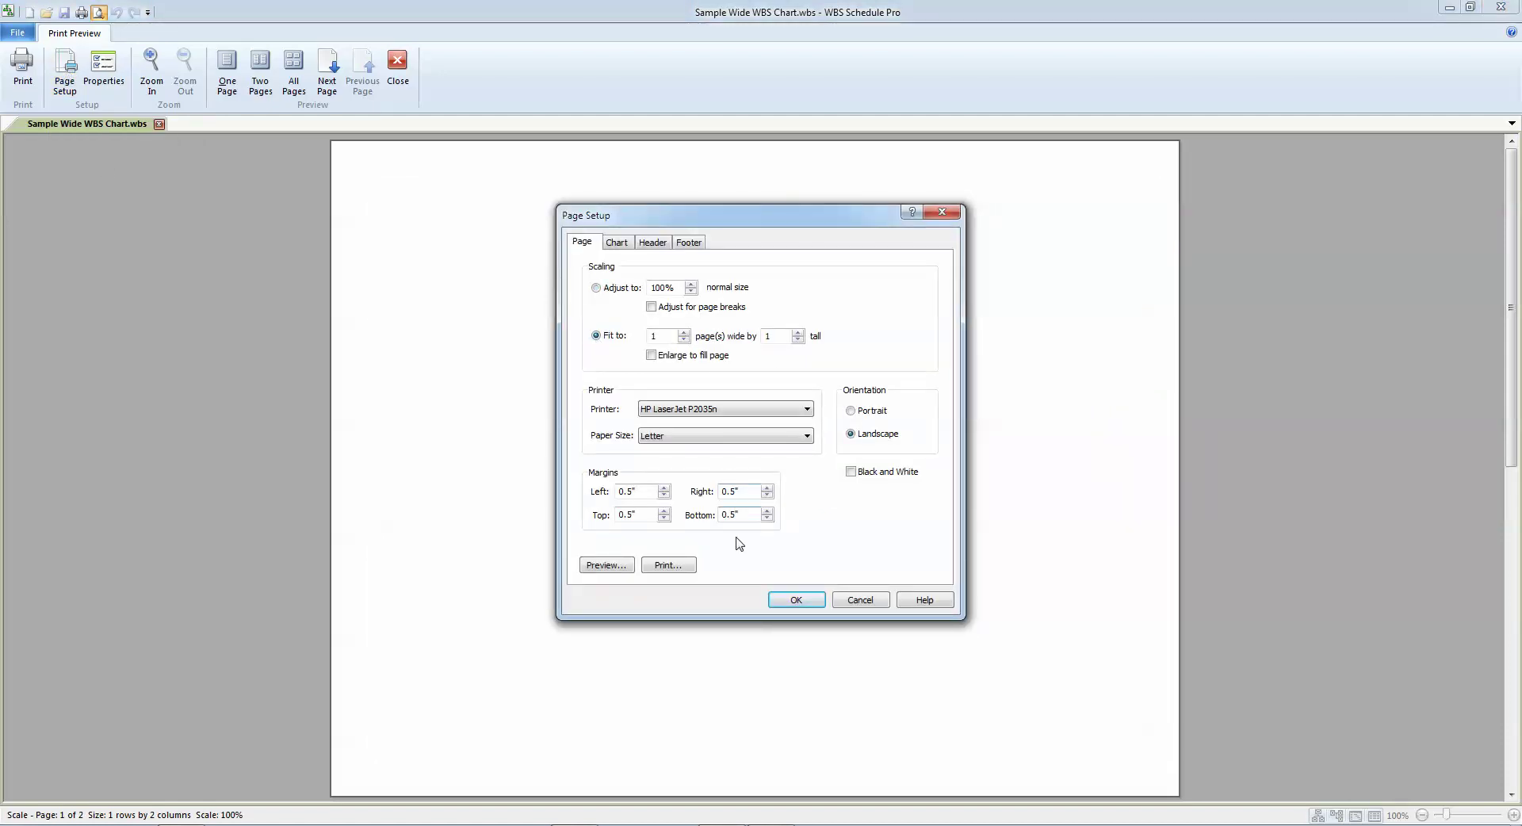
pyautogui.click(797, 601)
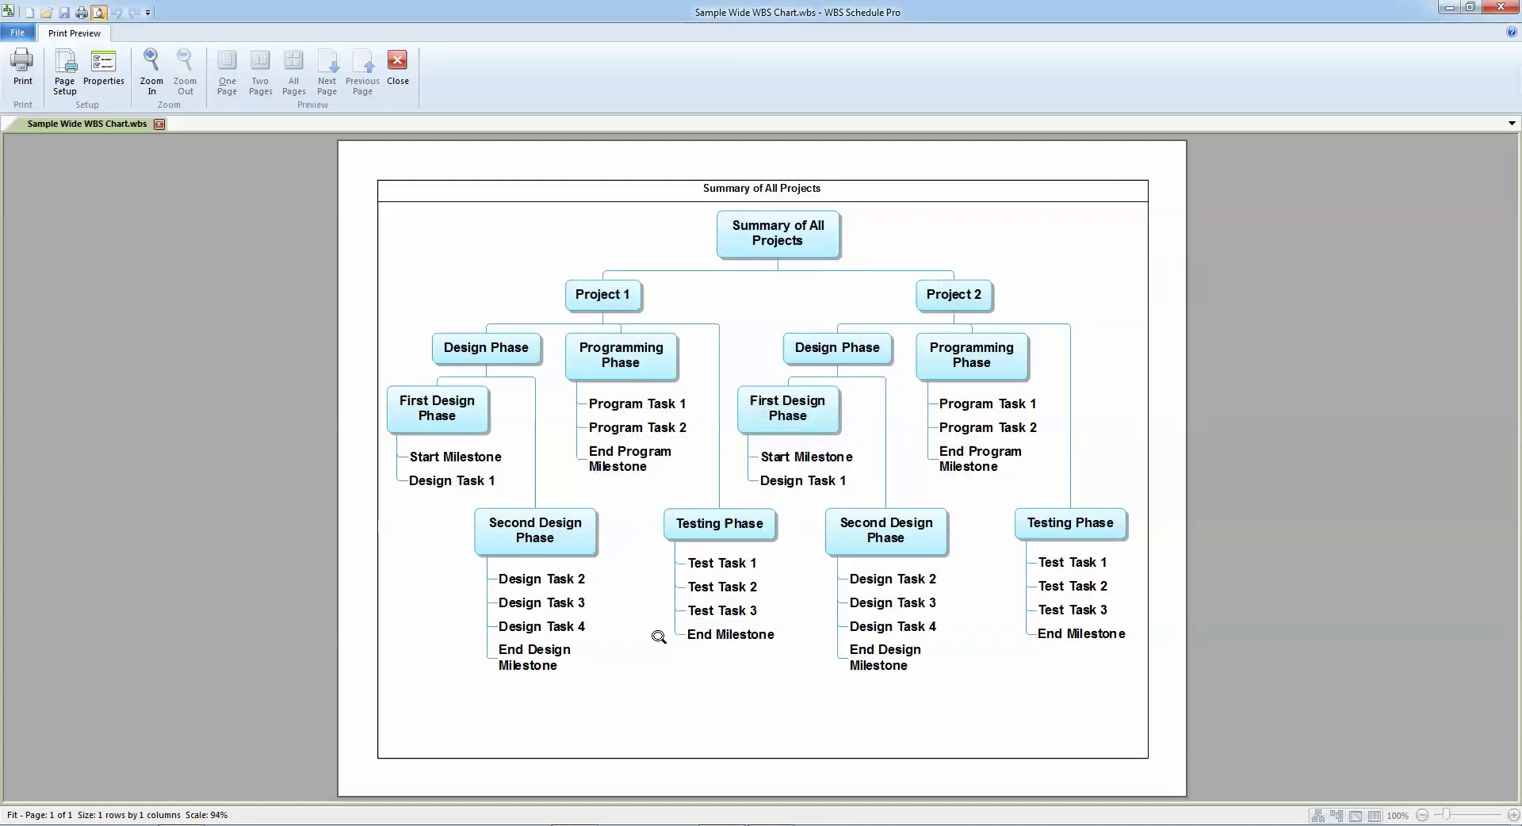